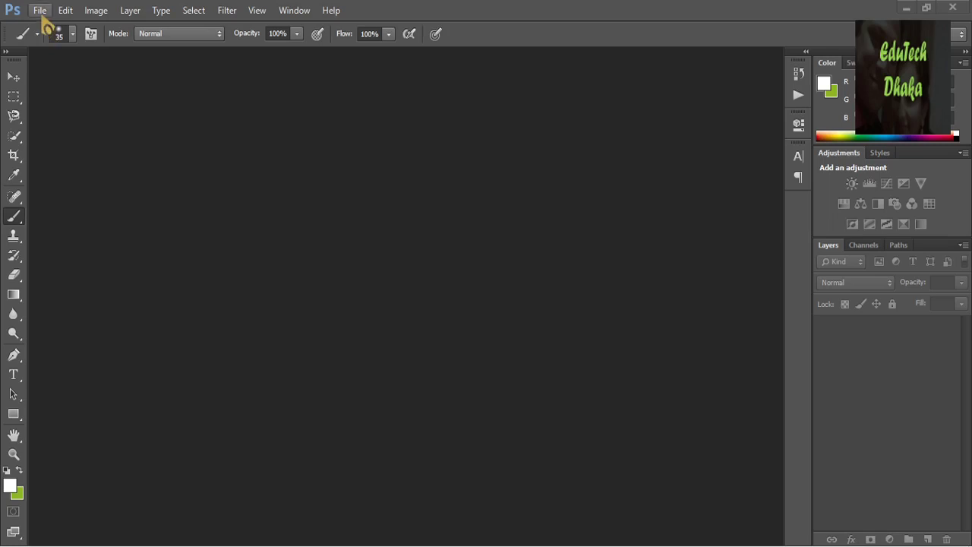
- Open the green shirt photo IMG_20200512_151901.jpg through File > Open
left_click(40, 11)
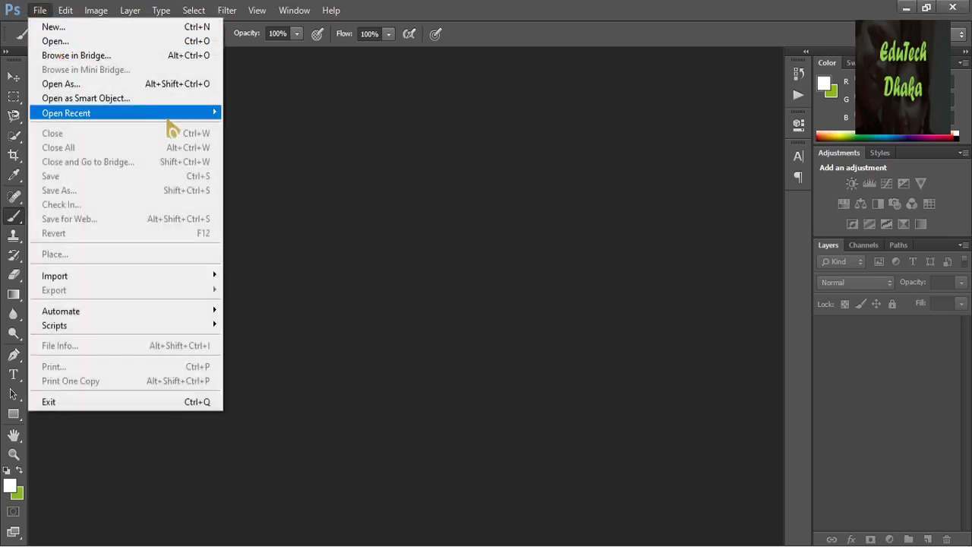
left_click(95, 41)
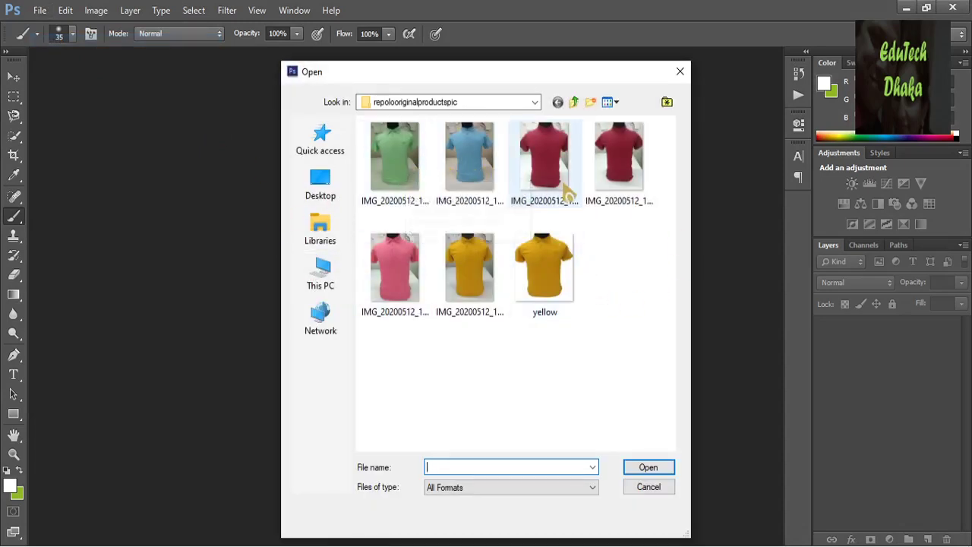
left_click(394, 161)
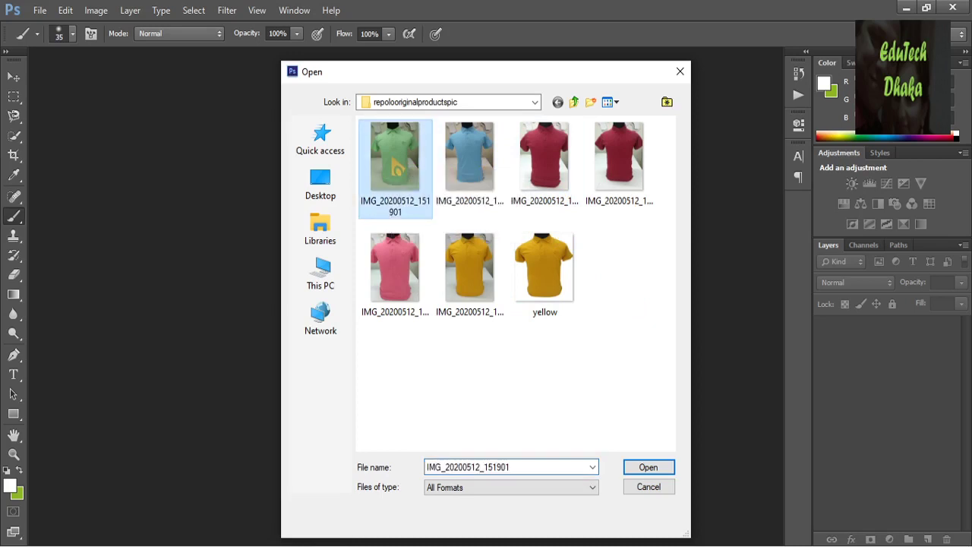
left_click(643, 468)
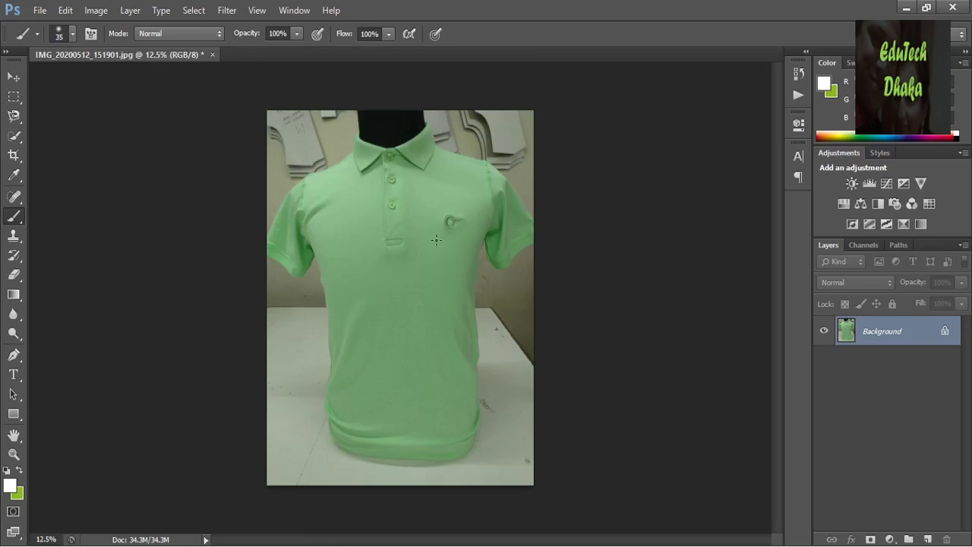
- Resize the image to 900 × 1000 pixels in Image Size, then fit it on screen
left_click(97, 11)
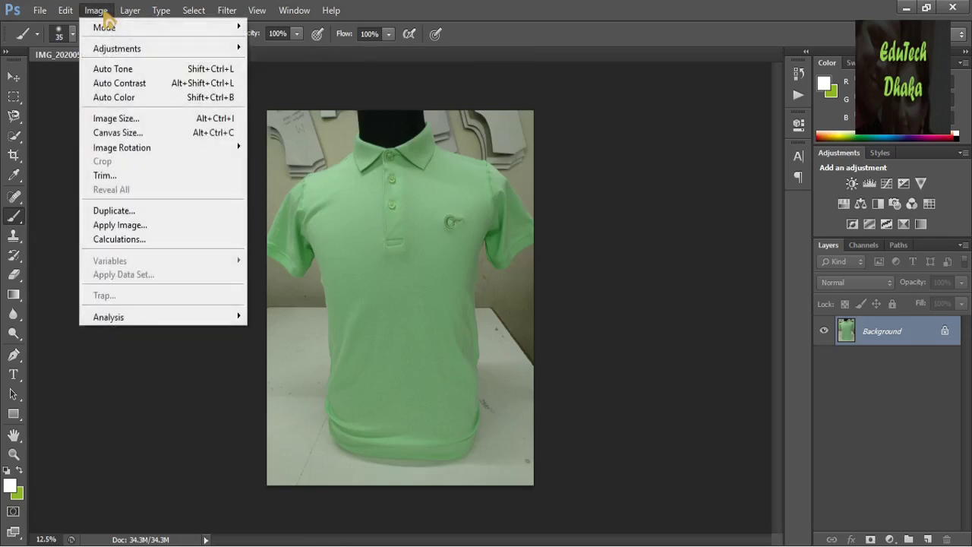
left_click(125, 122)
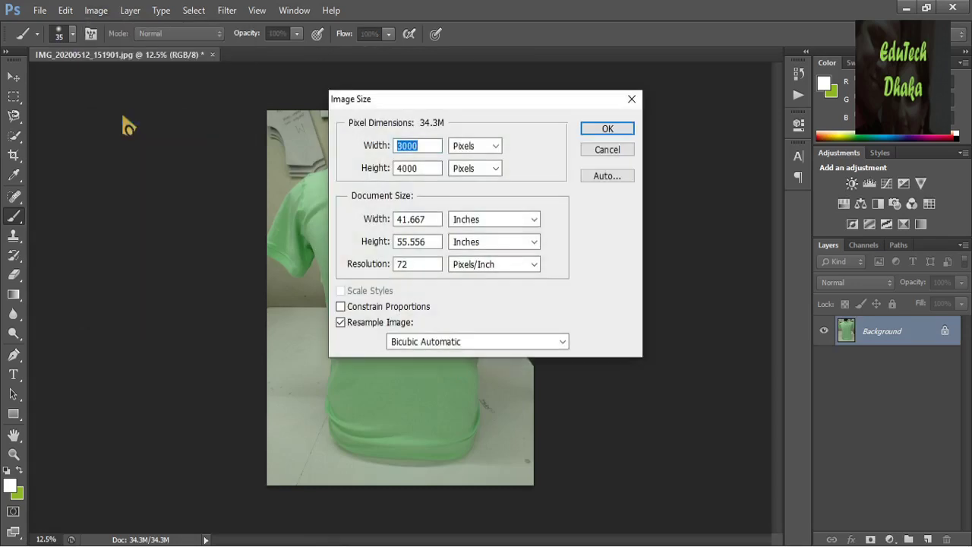
left_click(607, 149)
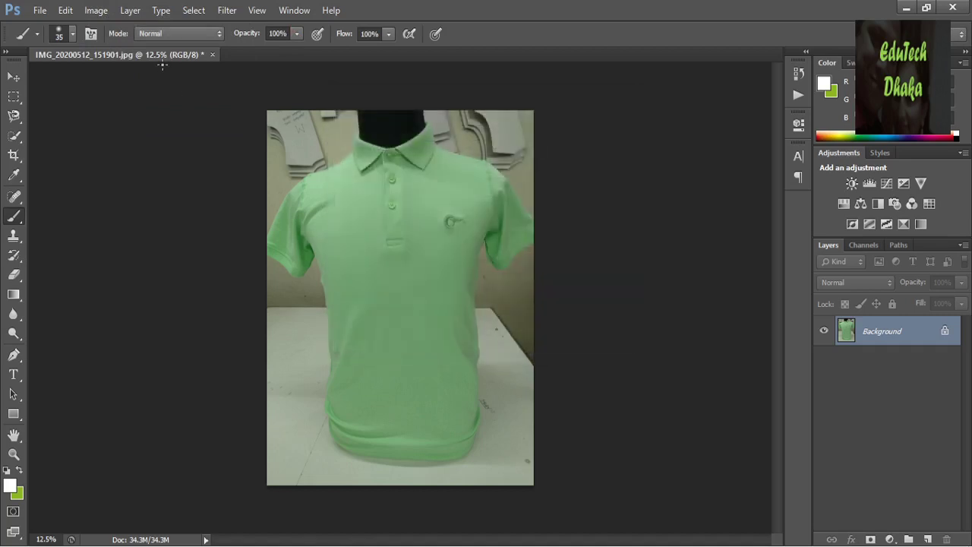
left_click(96, 11)
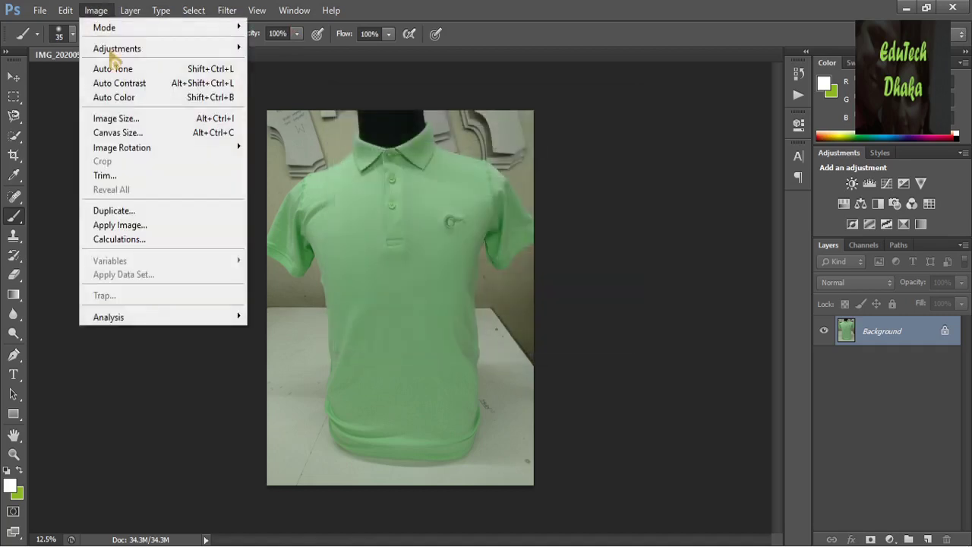
left_click(125, 119)
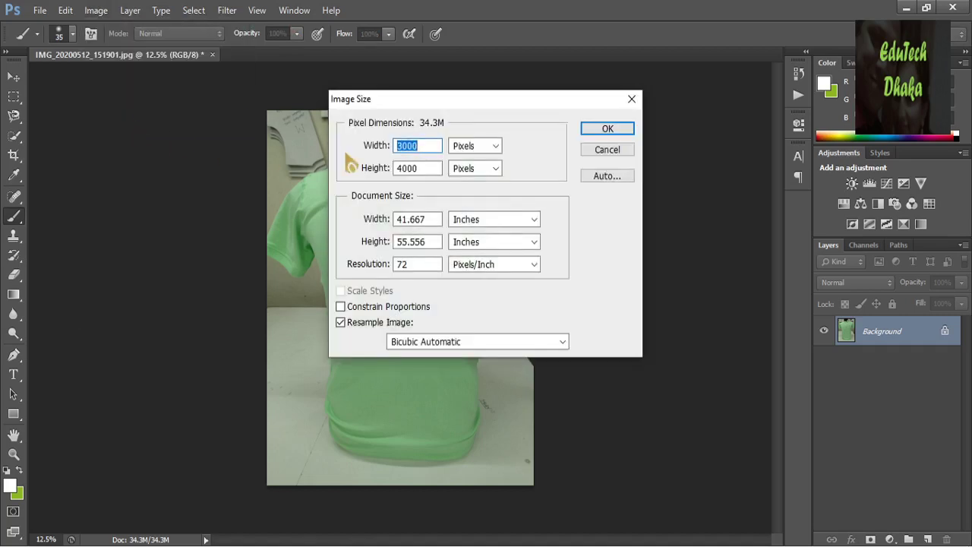
type("900")
key("Tab")
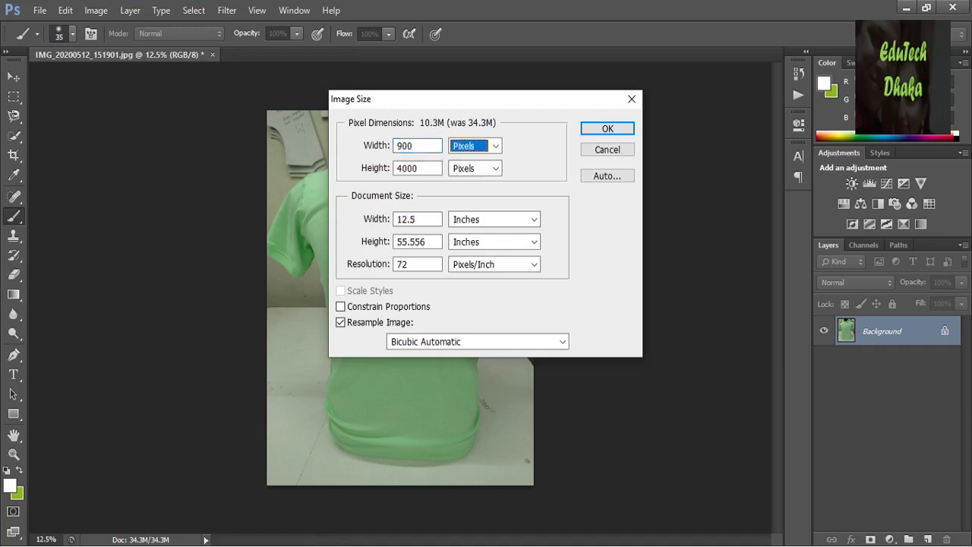
key("Tab")
type("1000")
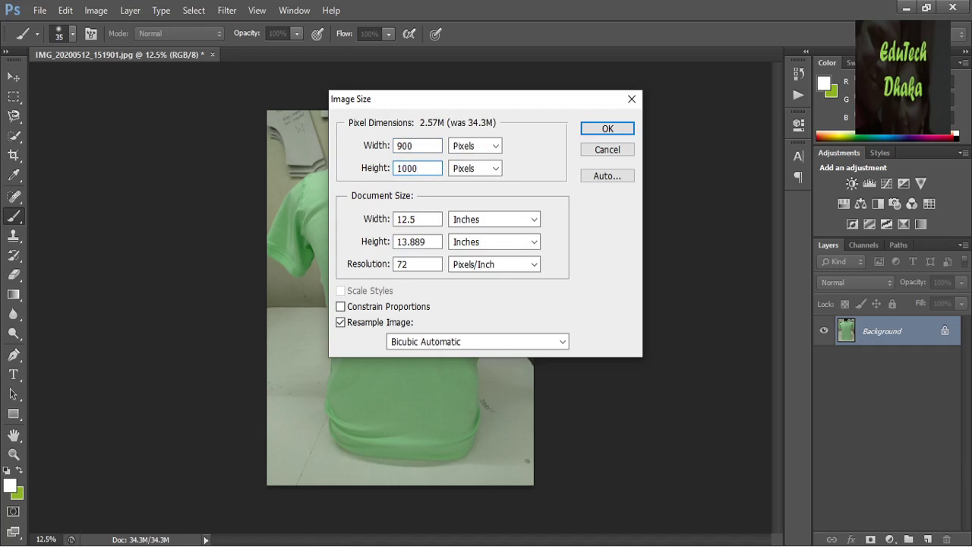
key("Return")
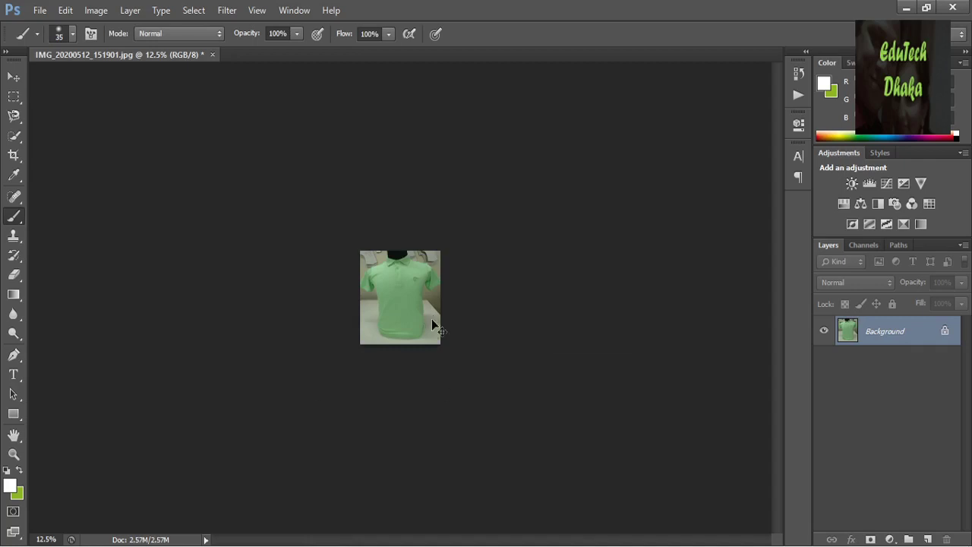
key("ctrl+0")
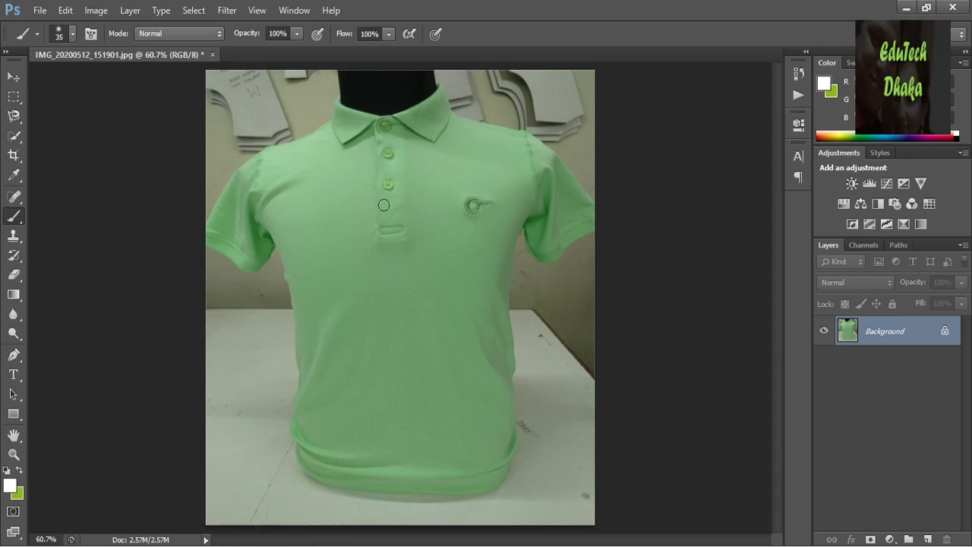
- Add a Curves adjustment layer with its midpoint raised to brighten the photo
left_click(889, 186)
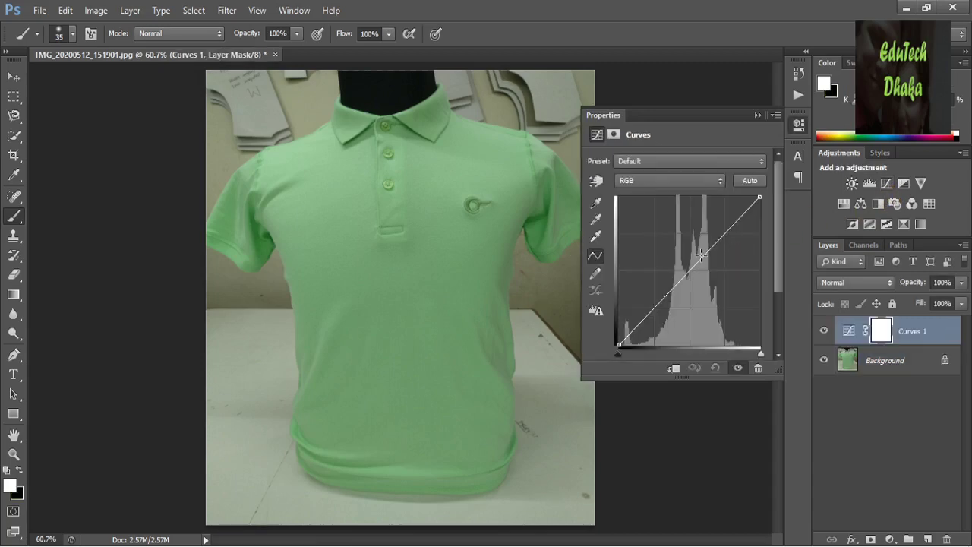
left_click(697, 257)
left_click_drag(697, 257, 694, 250)
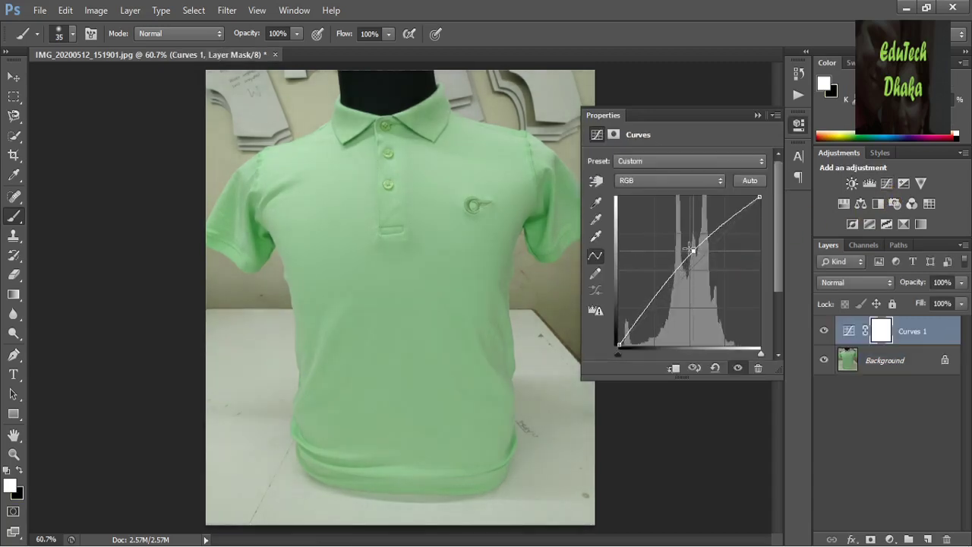
left_click(758, 115)
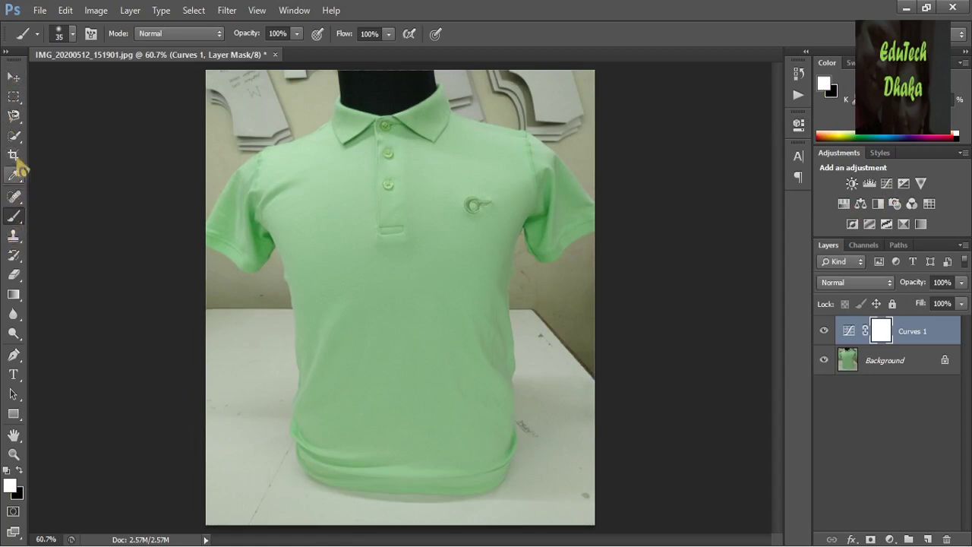
- Select the background left of and below the shirt with a size-60 Quick Selection brush
left_click(15, 139)
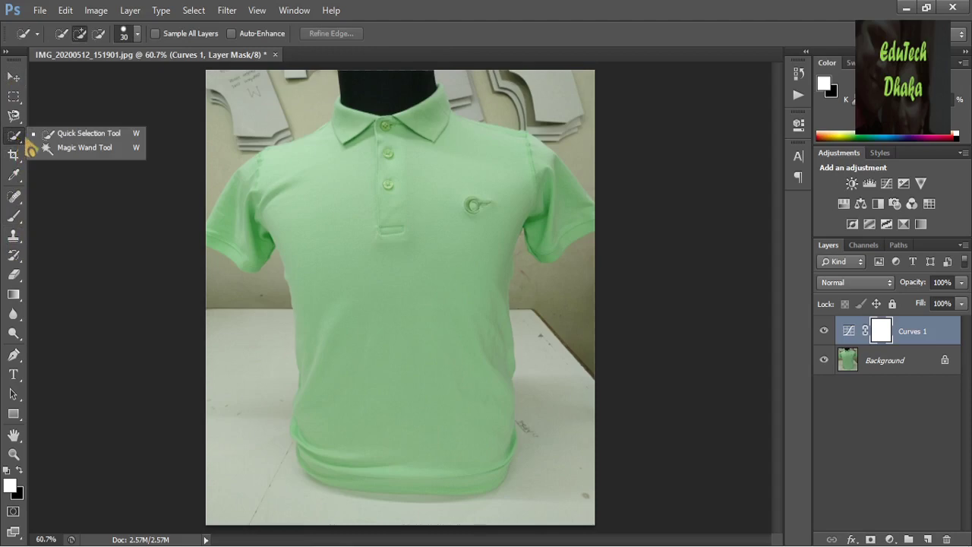
left_click(79, 136)
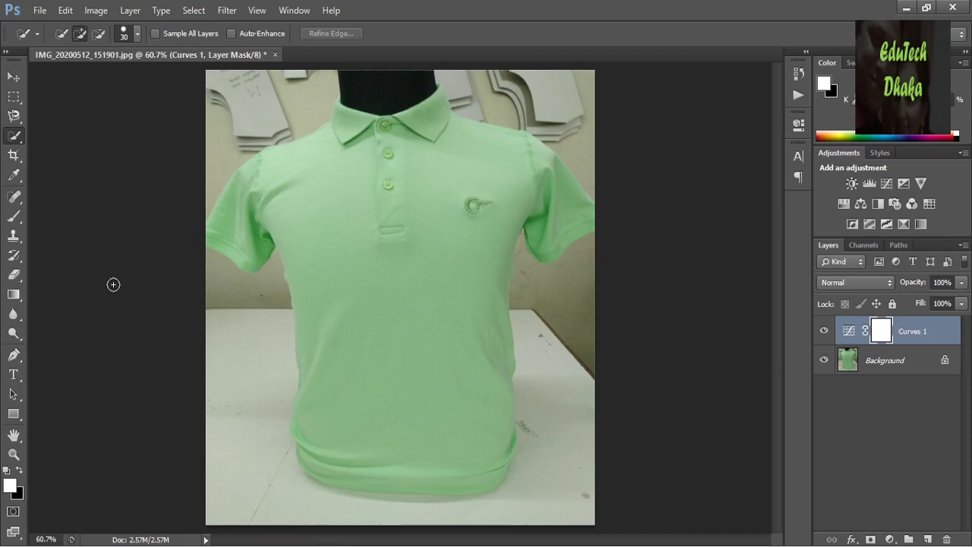
key("bracketleft")
key("bracketright")
key("bracketright")
key("bracketright")
key("bracketright")
key("bracketright")
key("bracketright")
key("bracketleft")
key("bracketleft")
mouse_move(226, 291)
left_mouse_down()
mouse_move(247, 462)
mouse_move(263, 490)
mouse_move(348, 515)
mouse_move(537, 516)
mouse_move(555, 508)
mouse_move(579, 425)
mouse_move(540, 422)
mouse_move(573, 292)
mouse_move(558, 260)
mouse_move(546, 345)
mouse_move(541, 300)
mouse_move(524, 289)
mouse_move(530, 253)
left_mouse_up()
key("bracketleft")
key("bracketleft")
key("bracketleft")
key("bracketleft")
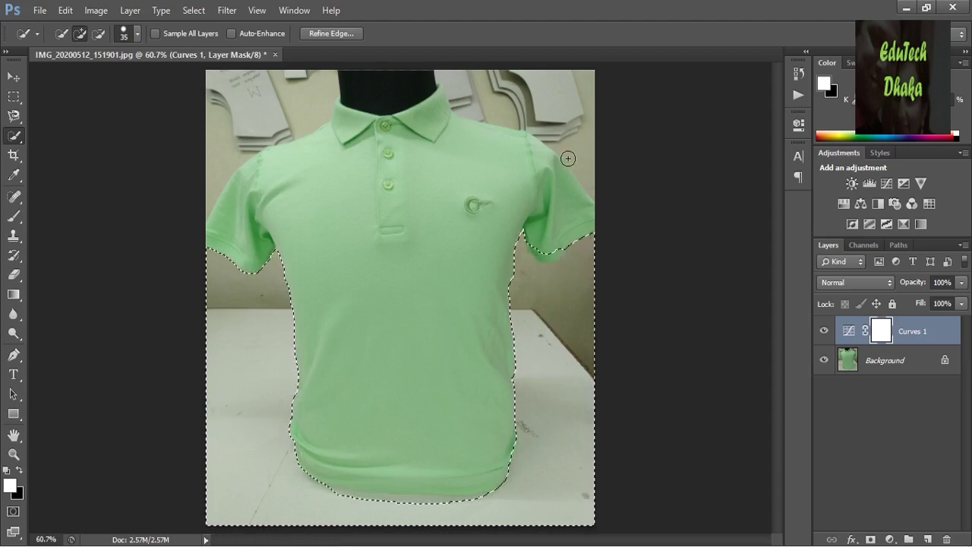
- Extend the selection along the top wall, then subtract the collar and shirt front
mouse_move(567, 130)
left_mouse_down()
mouse_move(541, 103)
mouse_move(523, 114)
mouse_move(469, 88)
left_mouse_up()
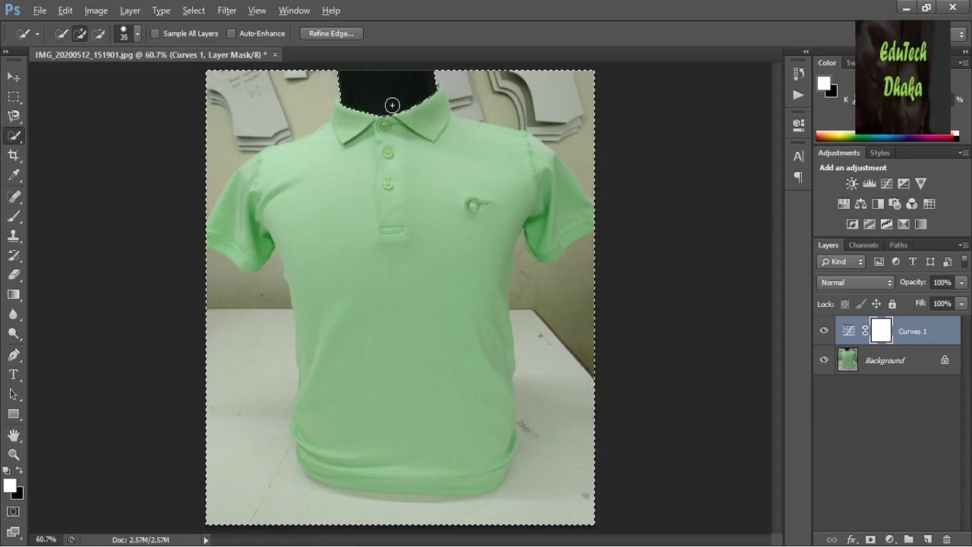
key("alt")
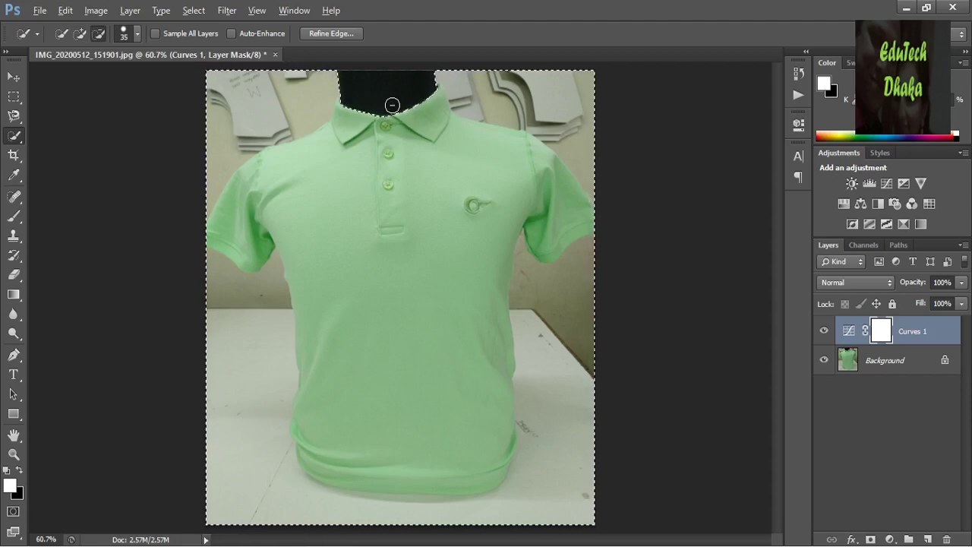
mouse_move(388, 121)
left_mouse_down()
mouse_move(341, 174)
mouse_move(286, 202)
mouse_move(307, 182)
mouse_move(302, 148)
mouse_move(279, 144)
mouse_move(293, 151)
mouse_move(242, 231)
mouse_move(299, 204)
mouse_move(325, 250)
mouse_move(402, 118)
mouse_move(427, 237)
mouse_move(415, 141)
mouse_move(404, 200)
mouse_move(416, 323)
mouse_move(393, 292)
mouse_move(414, 414)
mouse_move(397, 389)
mouse_move(405, 374)
mouse_move(408, 440)
mouse_move(412, 450)
mouse_move(409, 416)
mouse_move(438, 474)
left_mouse_up()
- Add the upper-left wall beside the collar to the selection with a size-60 brush
key("alt")
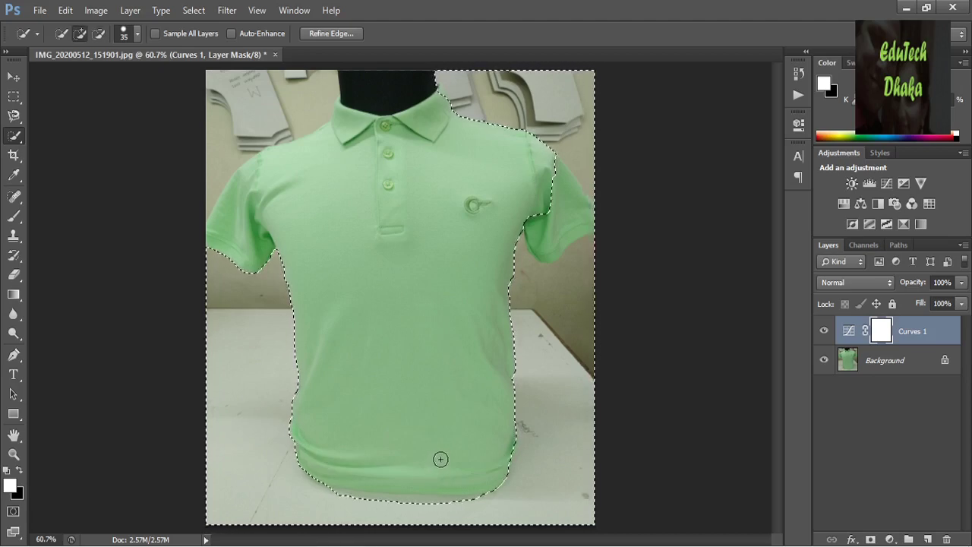
key("alt")
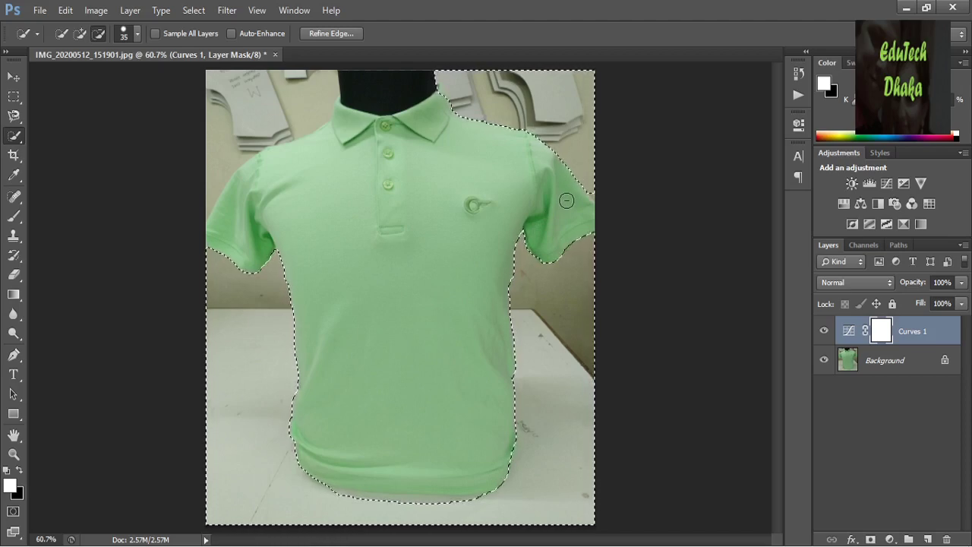
key("alt")
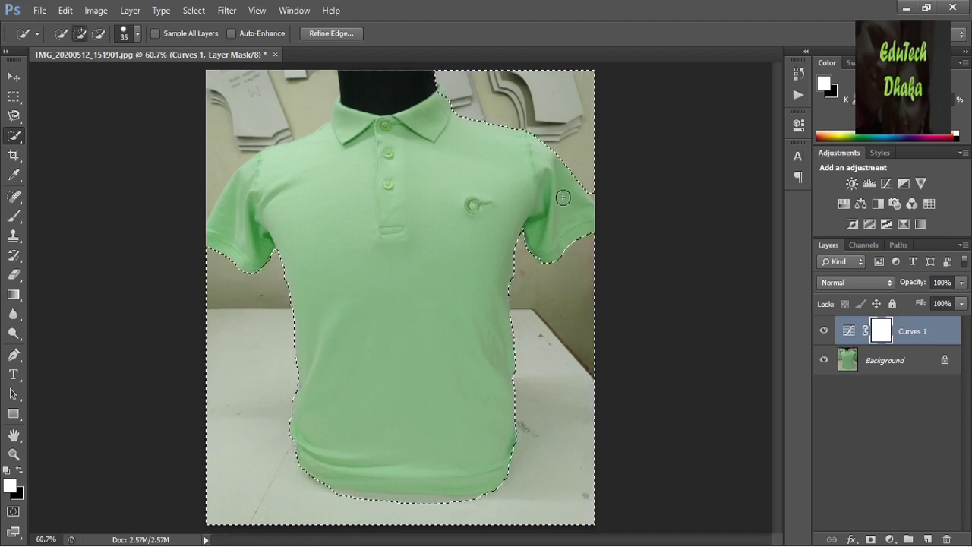
key("bracketright")
key("bracketright")
key("bracketright")
key("bracketright")
key("bracketright")
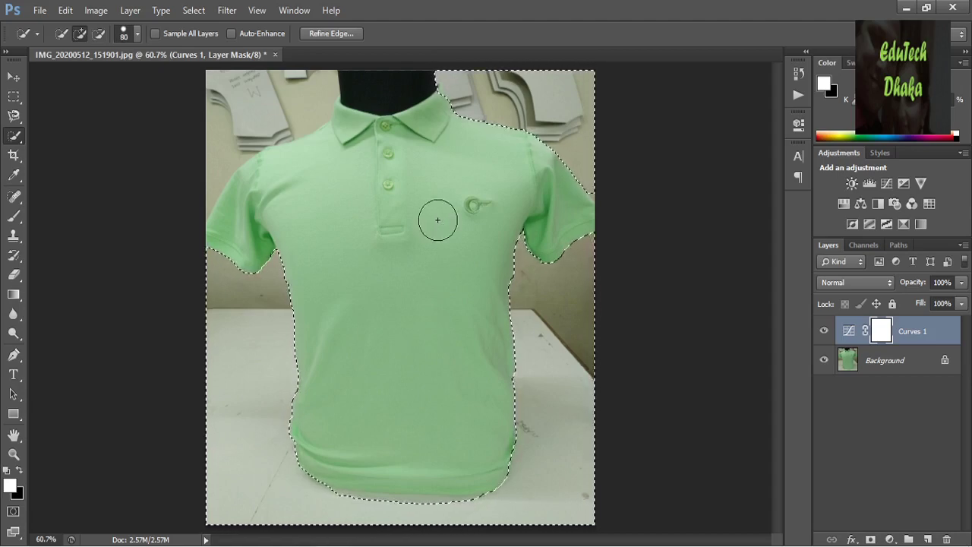
key("bracketleft")
key("bracketleft")
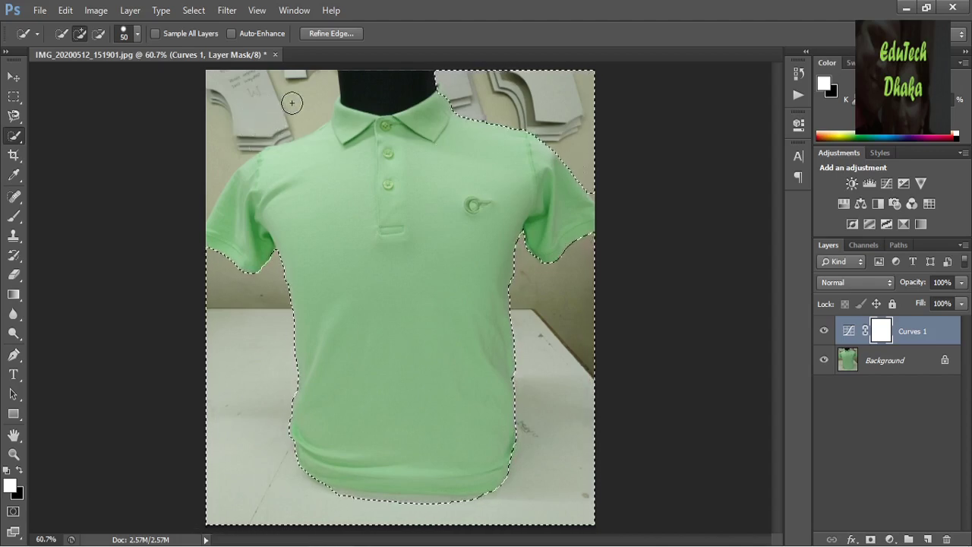
mouse_move(284, 104)
left_mouse_down()
mouse_move(234, 133)
mouse_move(218, 155)
left_mouse_up()
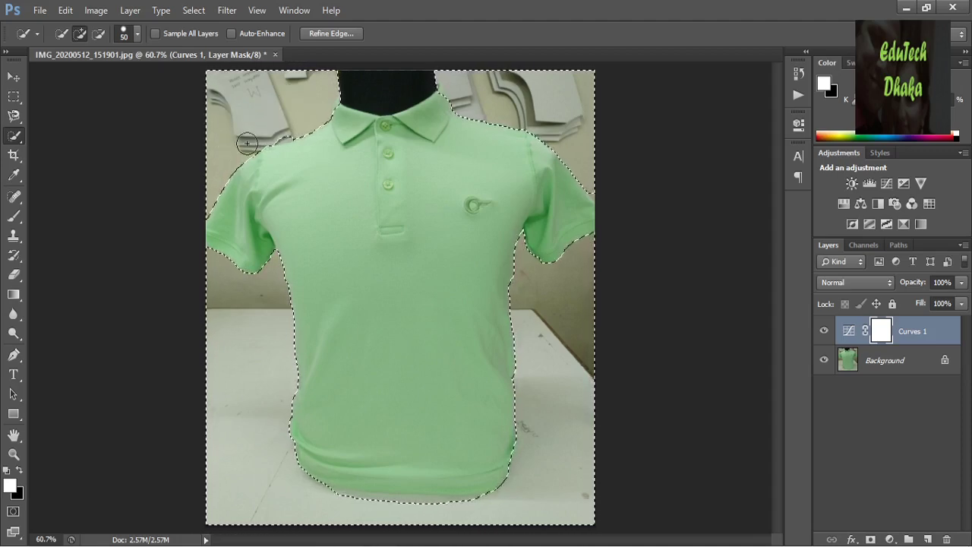
key("bracketleft")
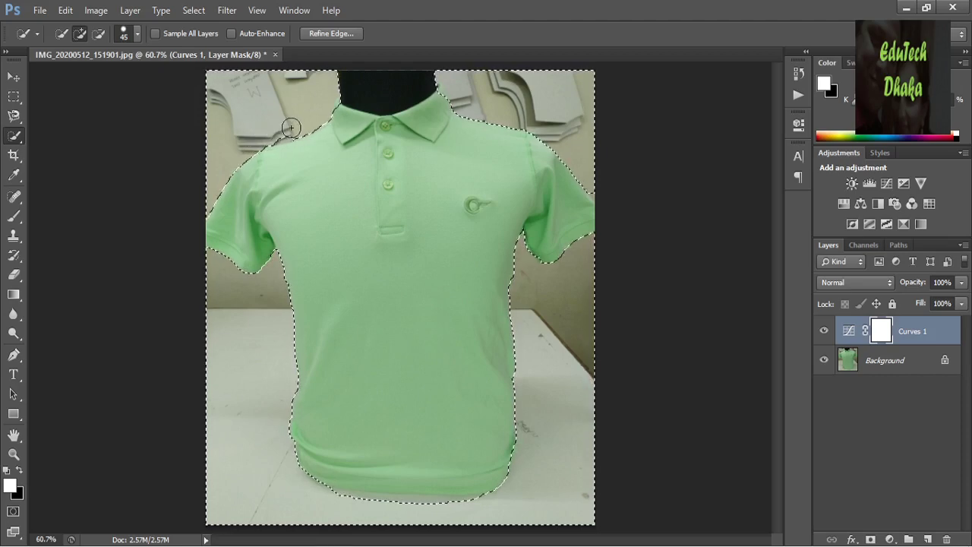
- Restore the selection, zoom to 100%, and refine its edge along the shirt's hem
key("ctrl+d")
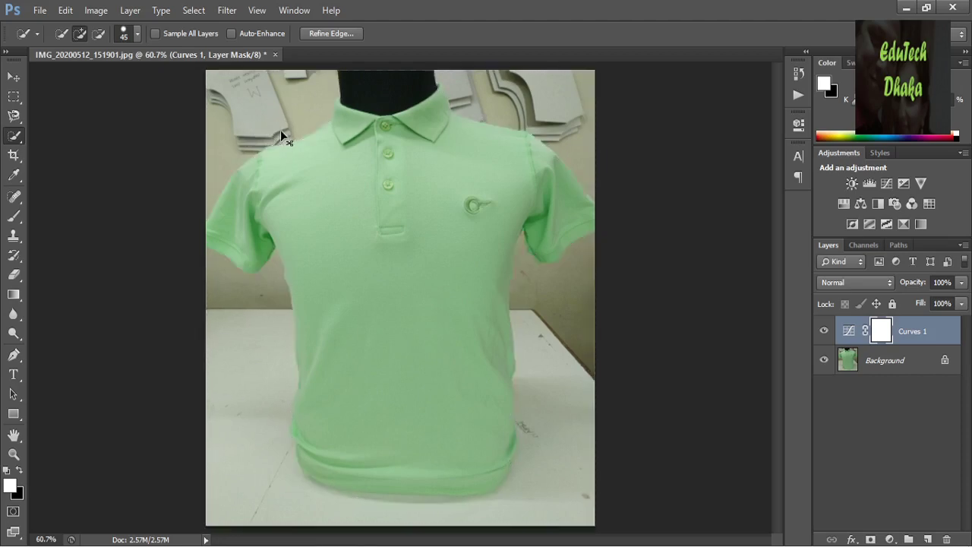
key("ctrl+plus")
key("ctrl+plus")
key("ctrl+z")
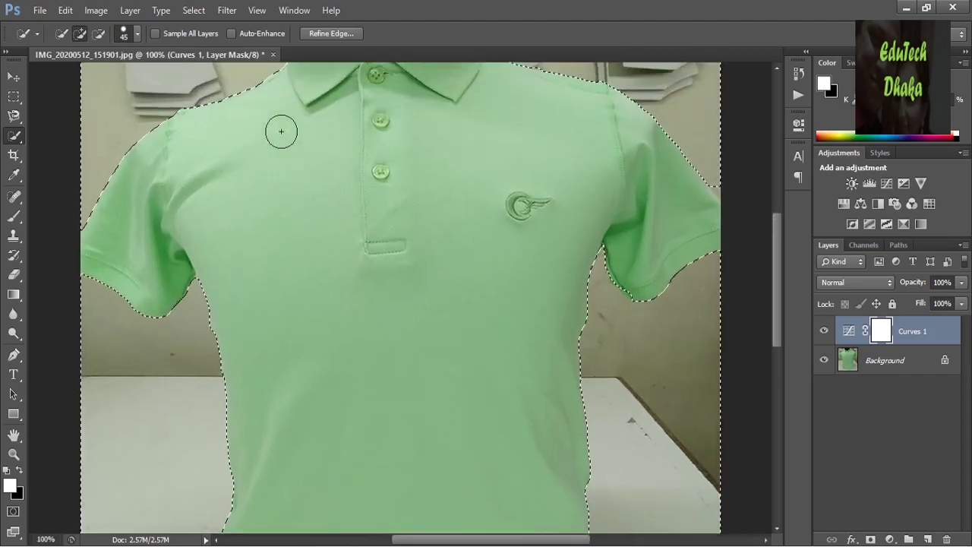
scroll(281, 131, "up", 4)
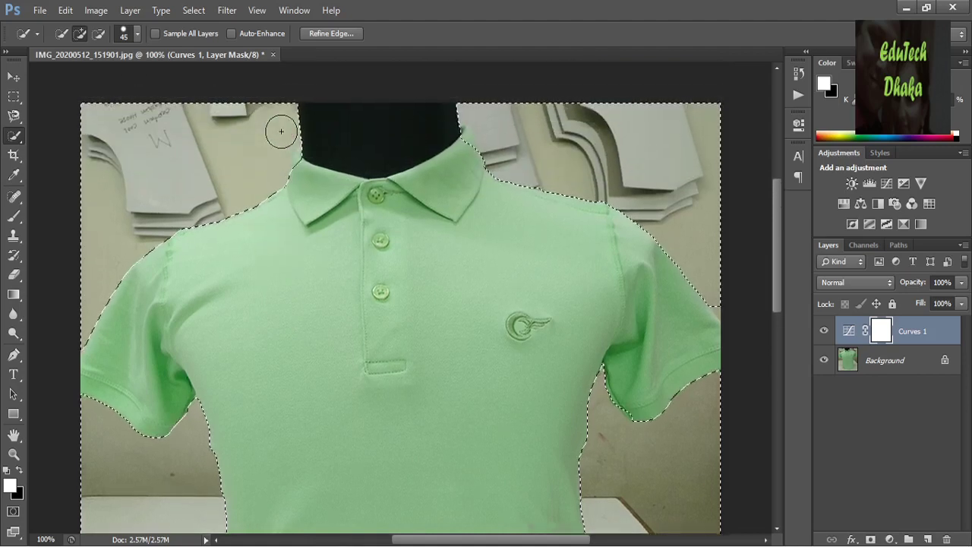
scroll(132, 213, "down", 5)
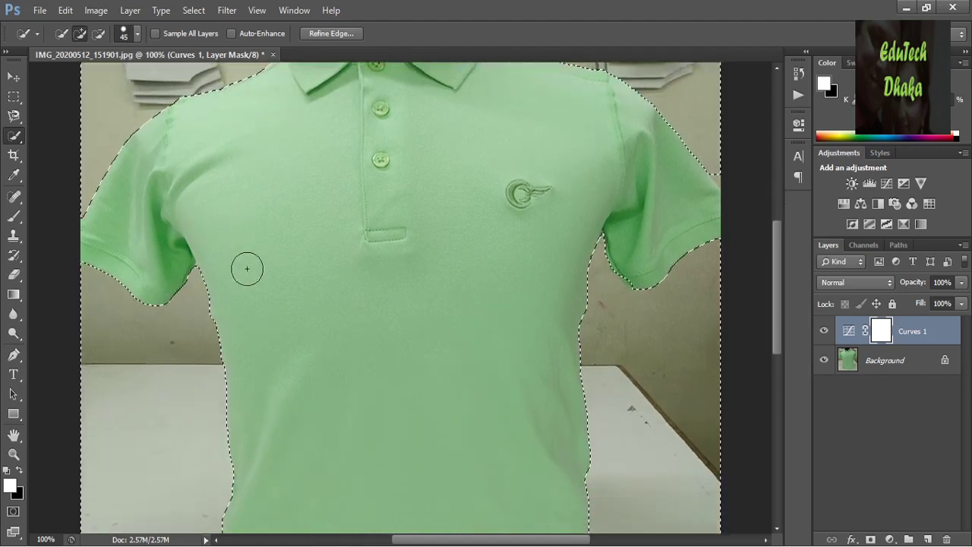
scroll(247, 268, "down", 1)
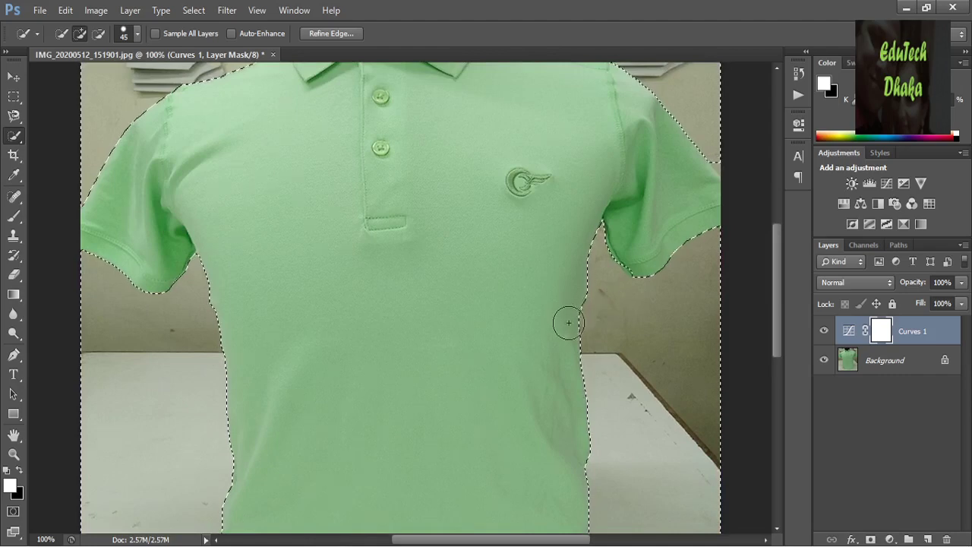
scroll(568, 323, "down", 5)
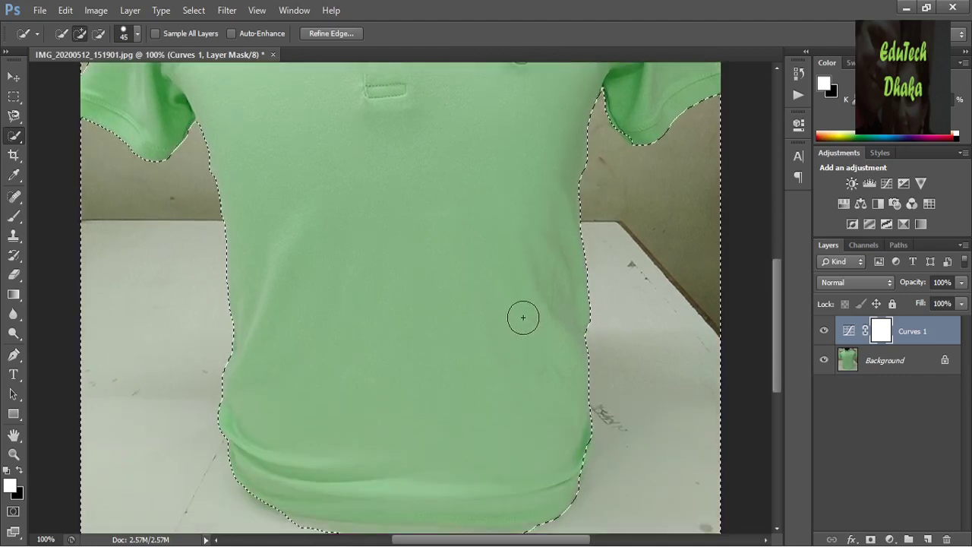
scroll(523, 318, "down", 2)
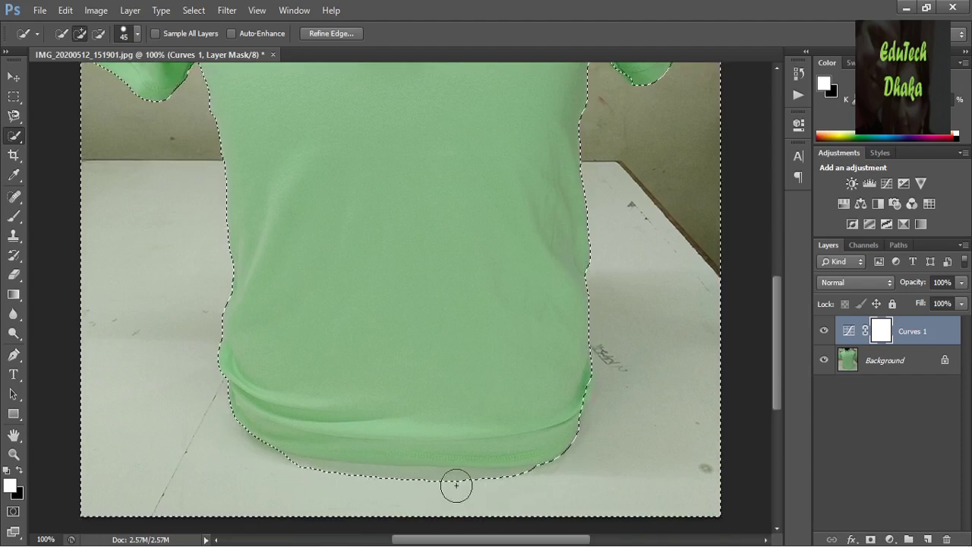
key("bracketleft")
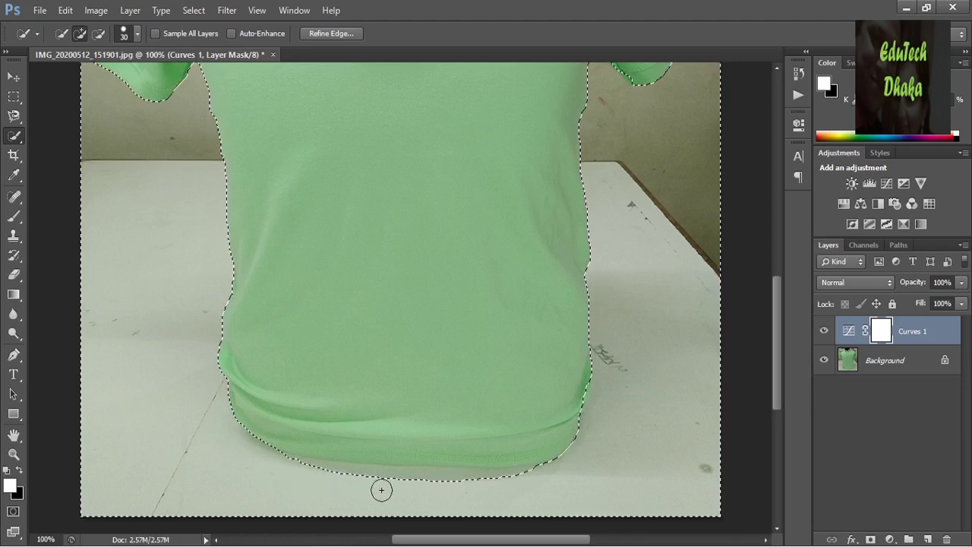
left_click_drag(403, 487, 445, 487)
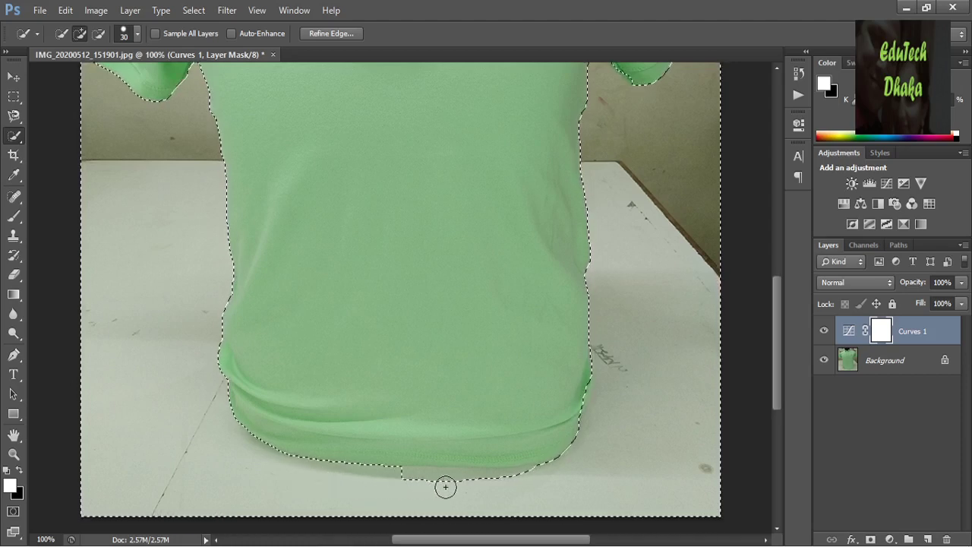
left_click_drag(518, 481, 546, 478)
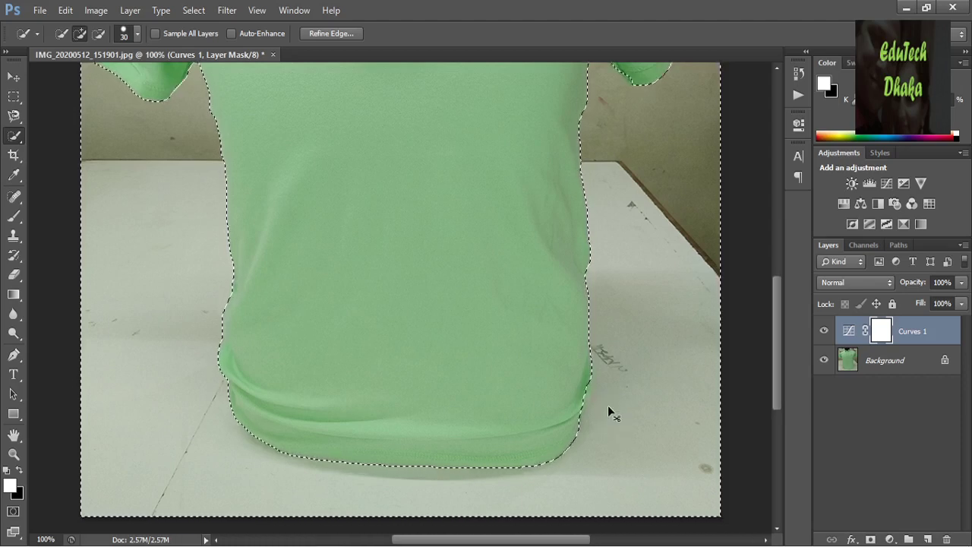
- At 200% zoom, trim background from the selection along the shirt's lower-right edge and corner
key("ctrl+plus")
scroll(559, 405, "down", 5)
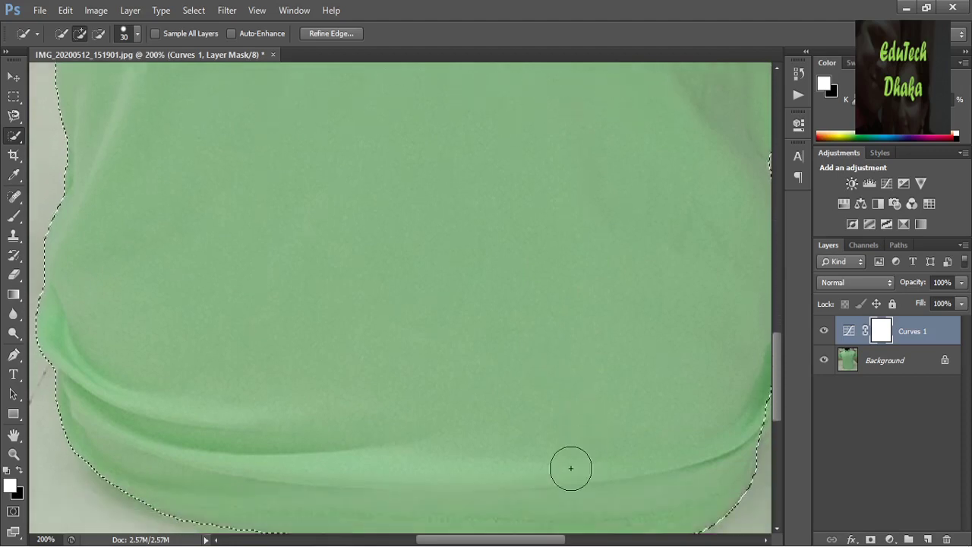
left_click_drag(495, 541, 537, 544)
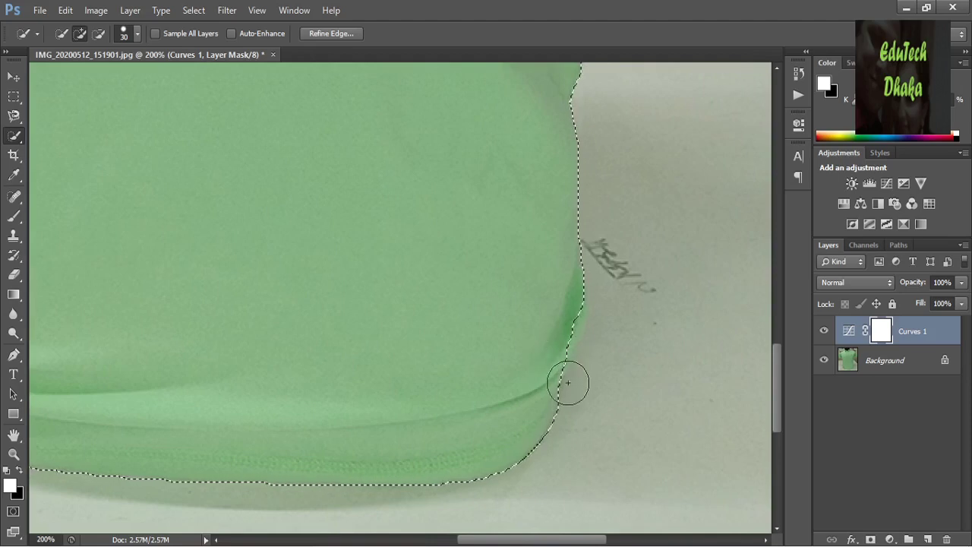
key("bracketleft")
key("bracketleft")
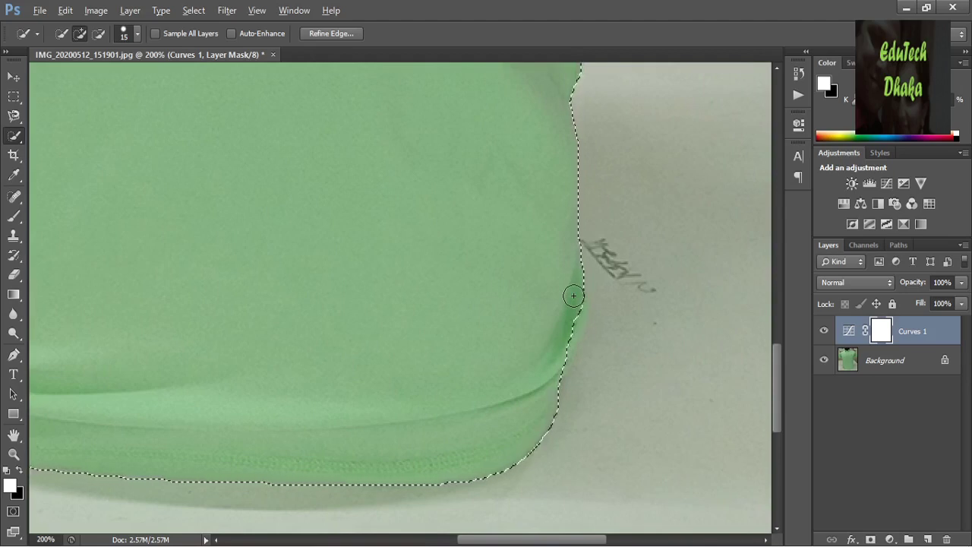
key("alt")
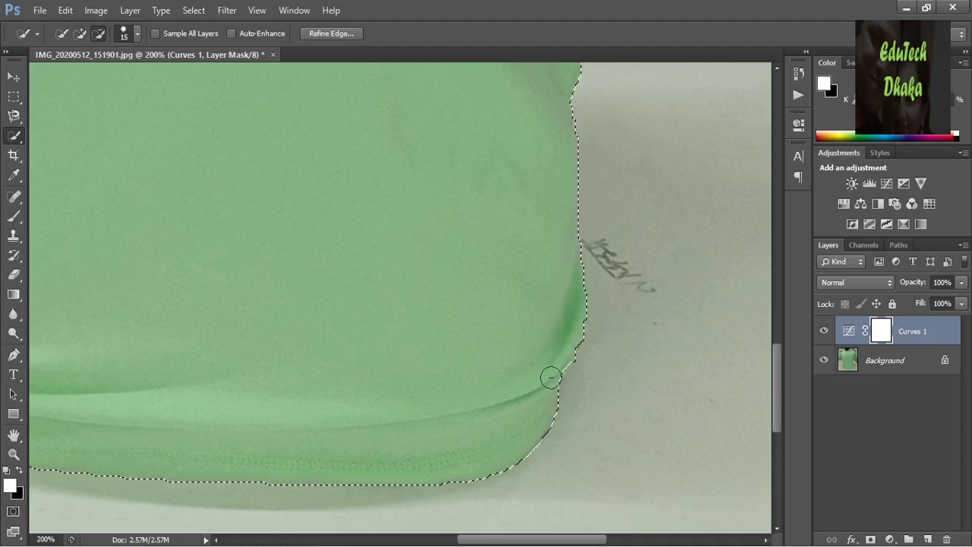
left_click(577, 444, "alt")
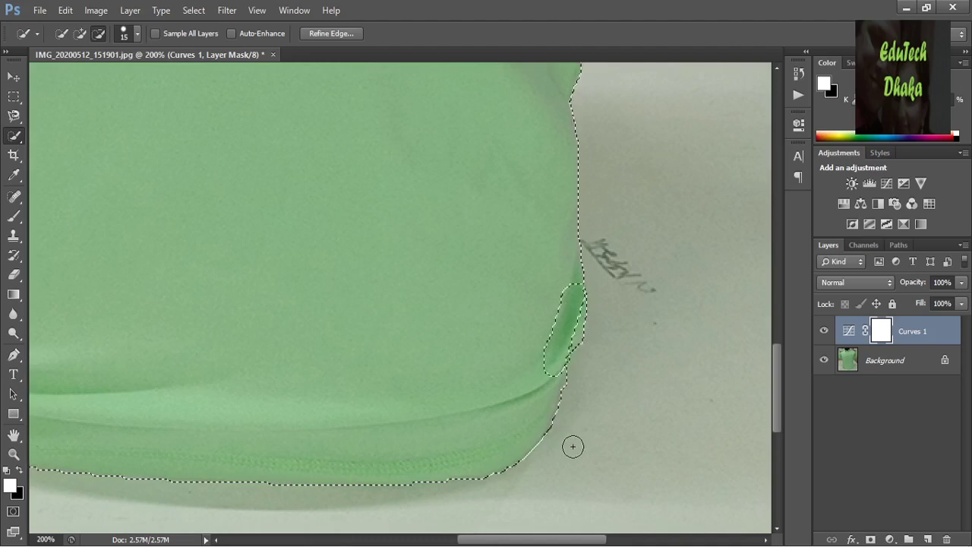
left_click(573, 446, "alt")
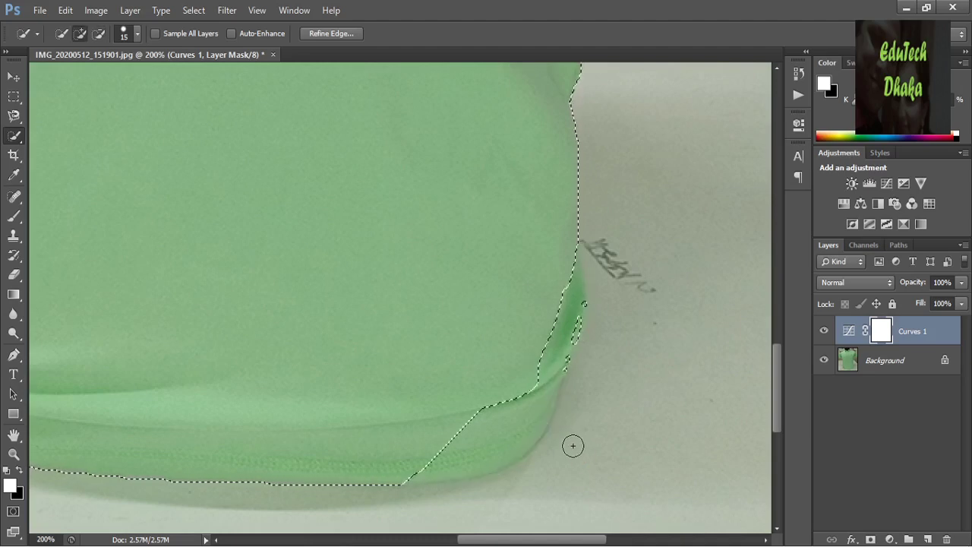
mouse_move(558, 289)
left_mouse_down()
mouse_move(555, 297)
mouse_move(555, 232)
mouse_move(569, 303)
mouse_move(560, 261)
mouse_move(549, 302)
mouse_move(546, 290)
mouse_move(552, 317)
mouse_move(560, 300)
mouse_move(532, 384)
mouse_move(441, 440)
left_mouse_up()
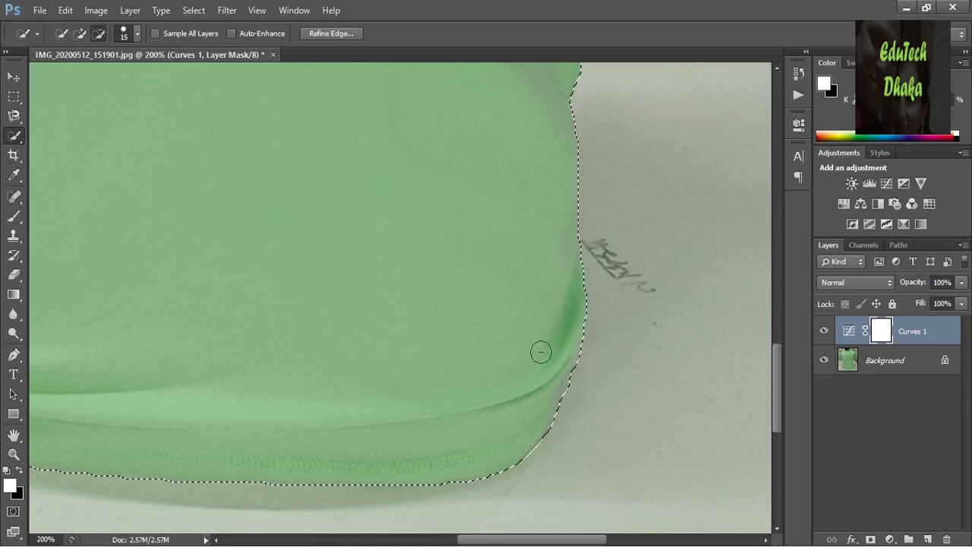
key("alt")
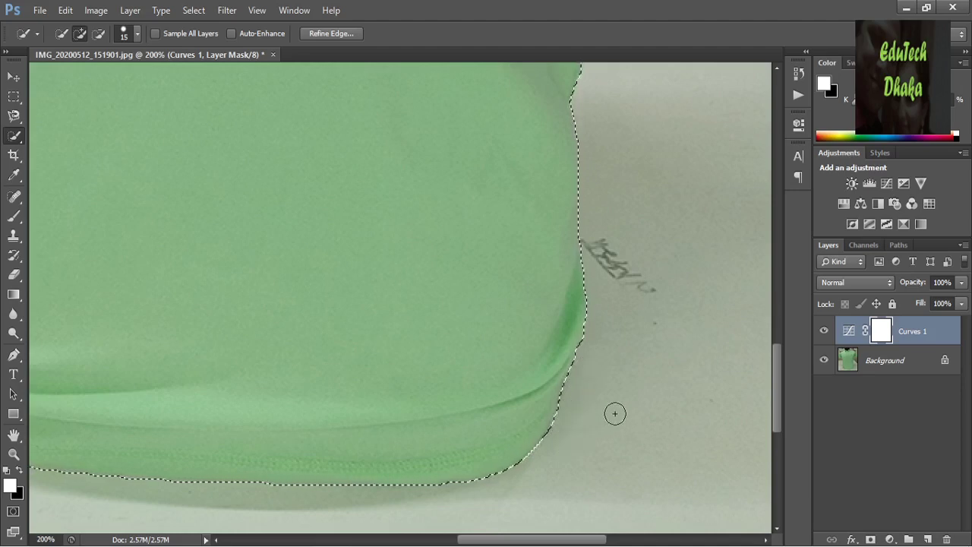
- Subtract the wall sliver under the right sleeve from the selection
scroll(609, 373, "up", 2)
scroll(609, 373, "up", 15)
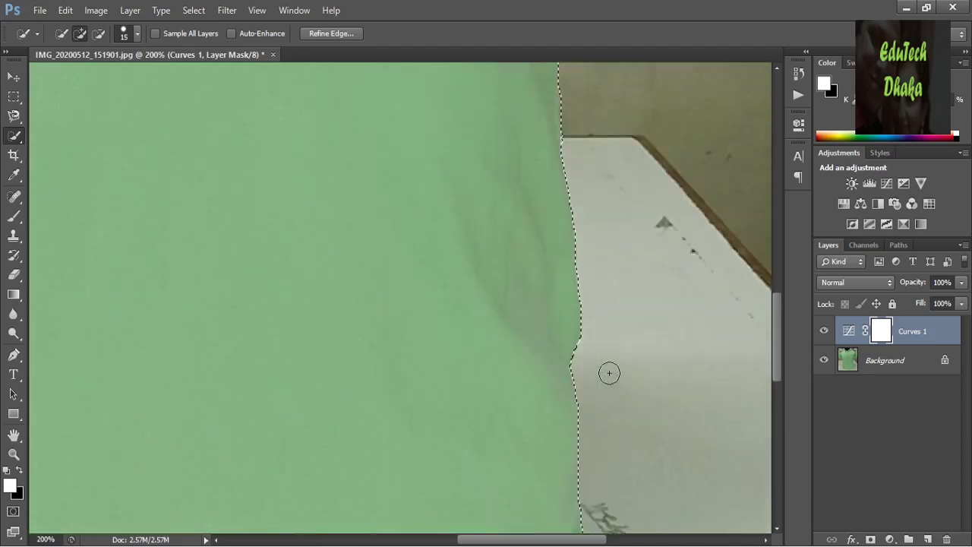
scroll(609, 373, "up", 5)
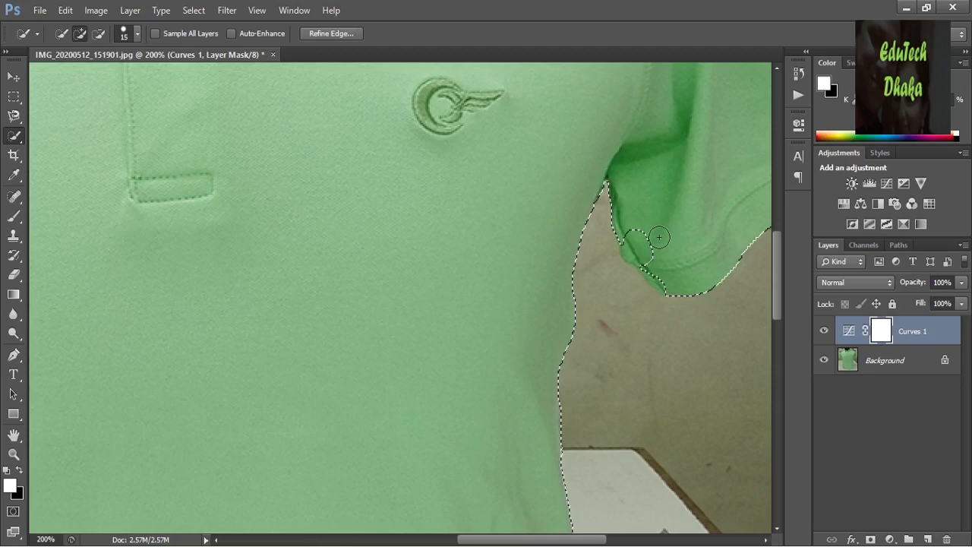
key("alt")
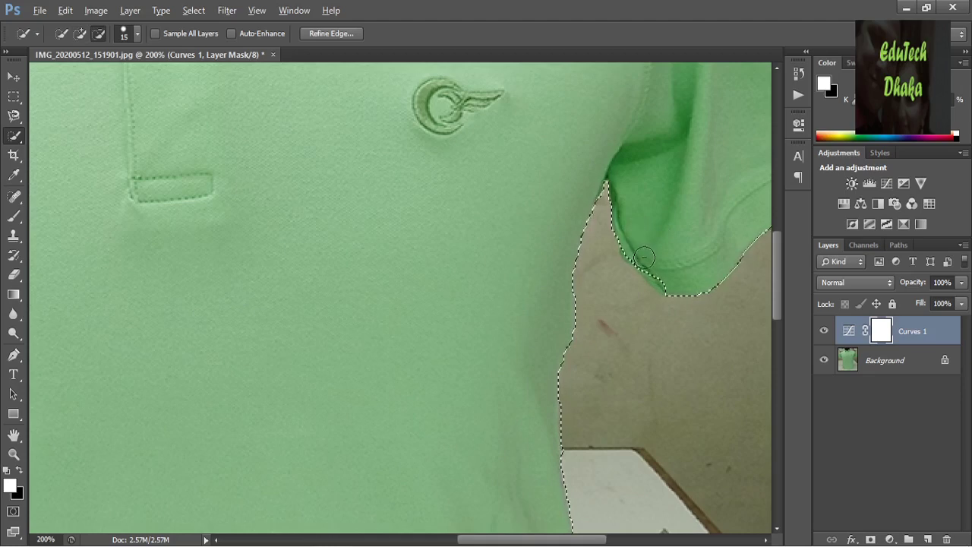
left_click_drag(637, 243, 653, 271)
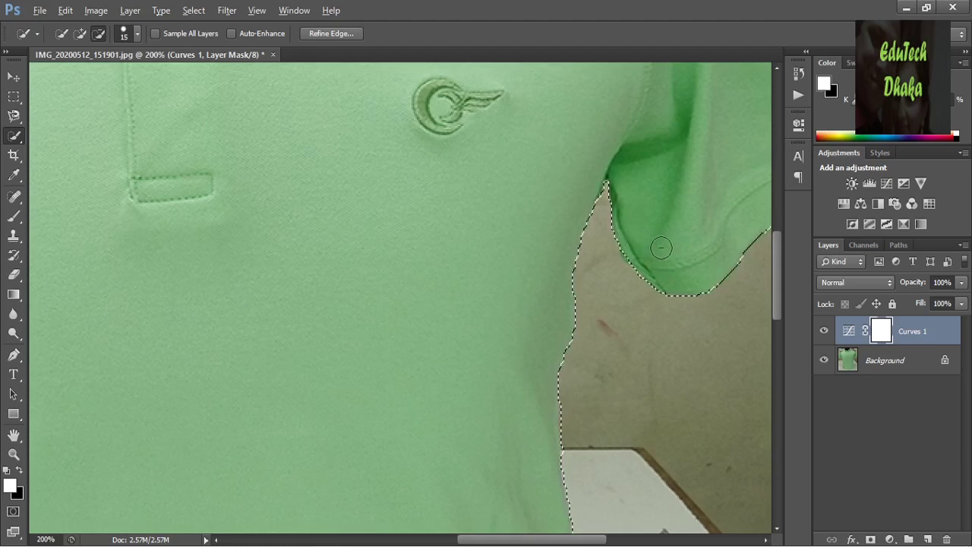
key("alt")
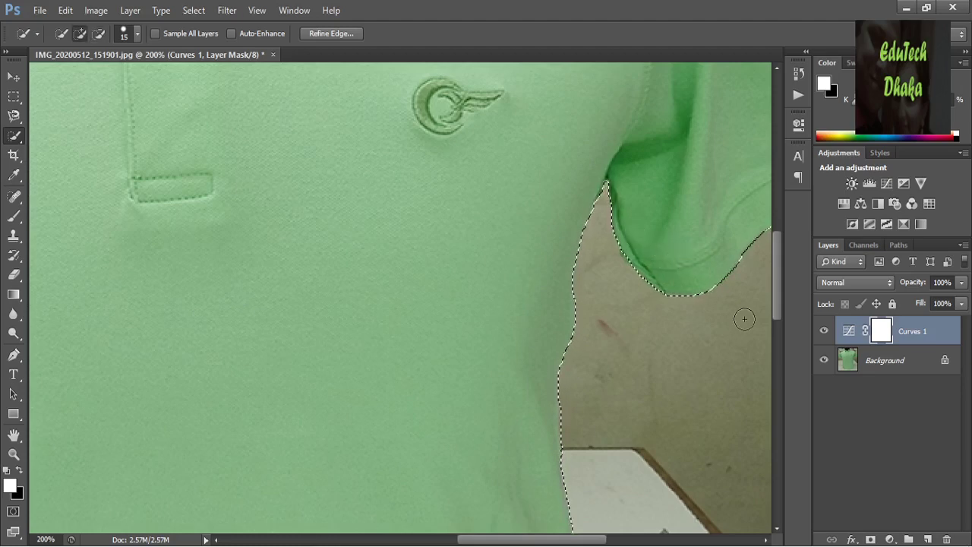
scroll(570, 331, "up", 2)
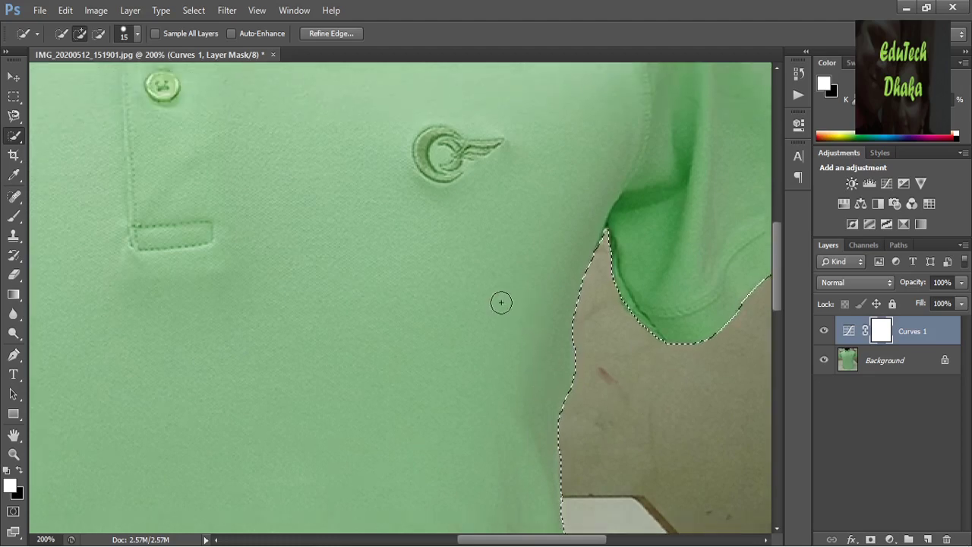
scroll(501, 302, "left", 2)
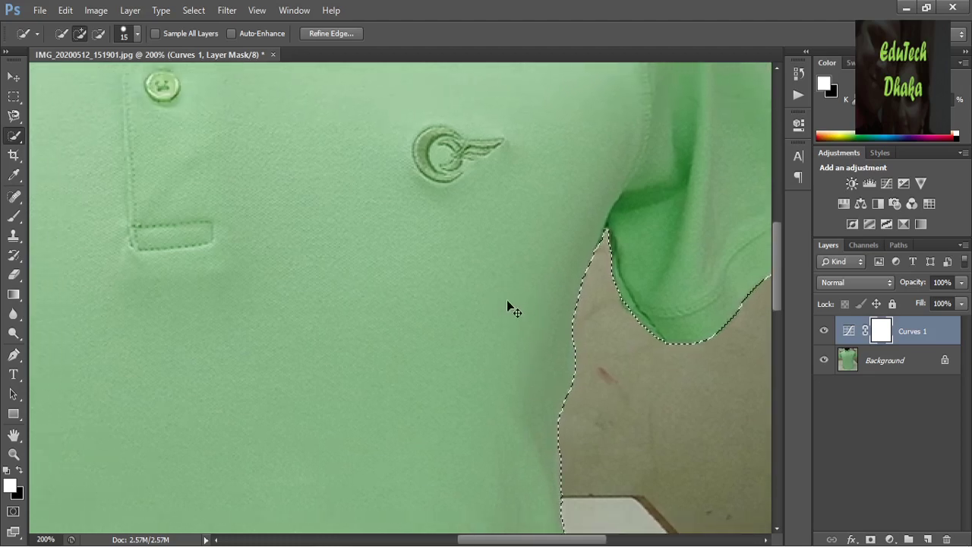
- Set the brush to size 25 and fill the Curves 1 mask black outside the shirt
scroll(508, 302, "down", 5)
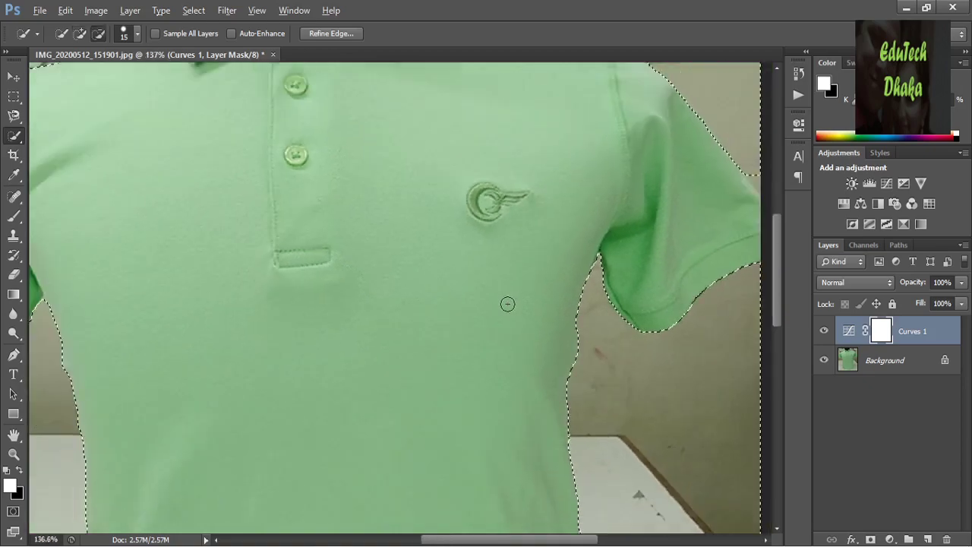
scroll(508, 303, "down", 2)
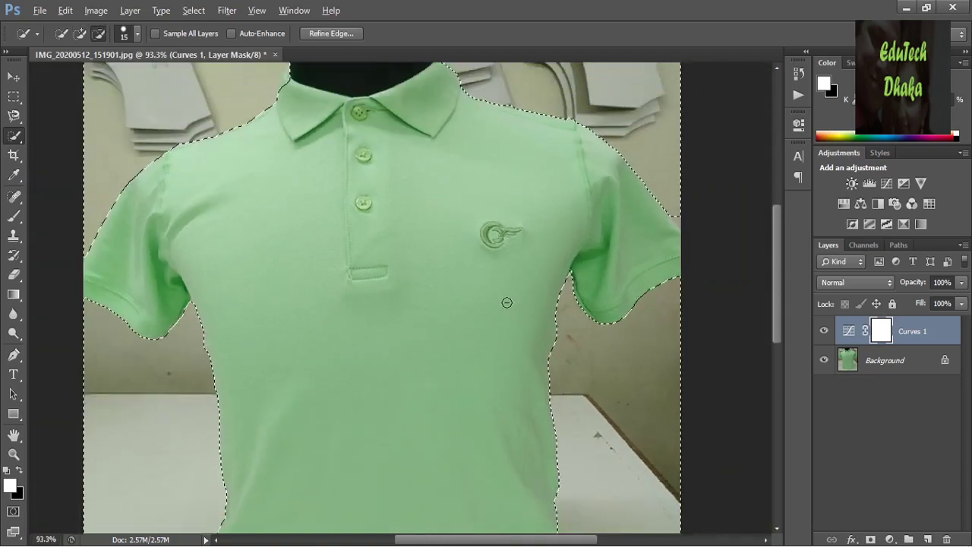
scroll(513, 302, "up", 3)
scroll(515, 304, "down", 4)
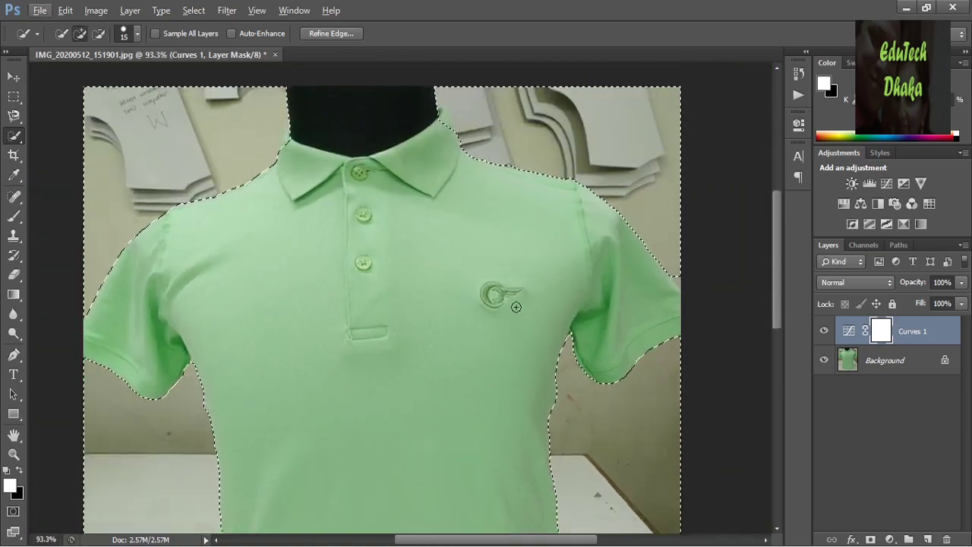
scroll(517, 312, "down", 10)
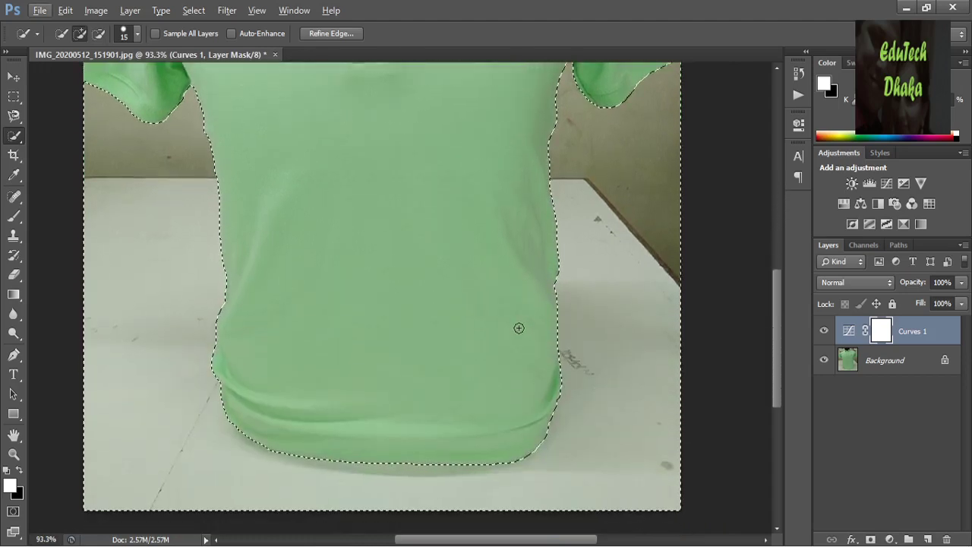
scroll(516, 324, "up", 9)
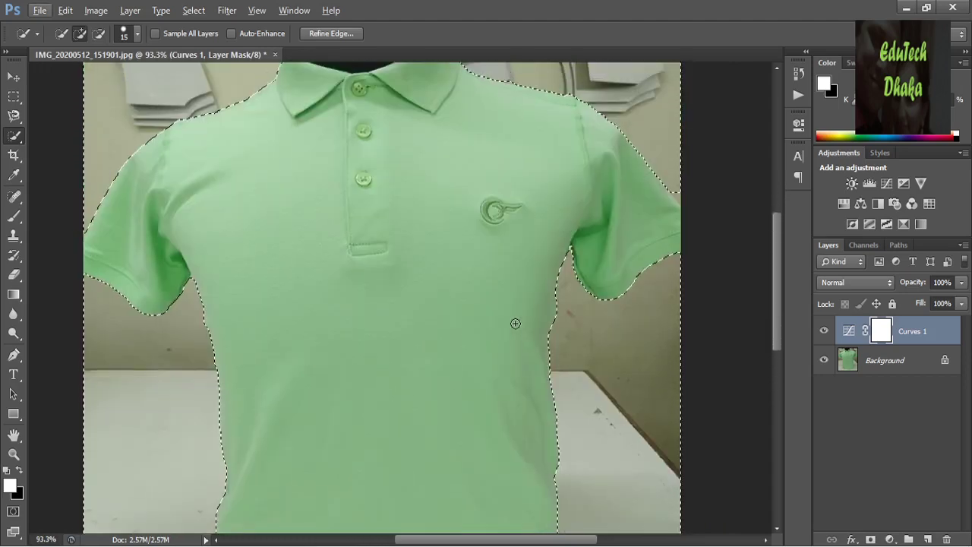
scroll(516, 324, "down", 2)
scroll(511, 330, "up", 9)
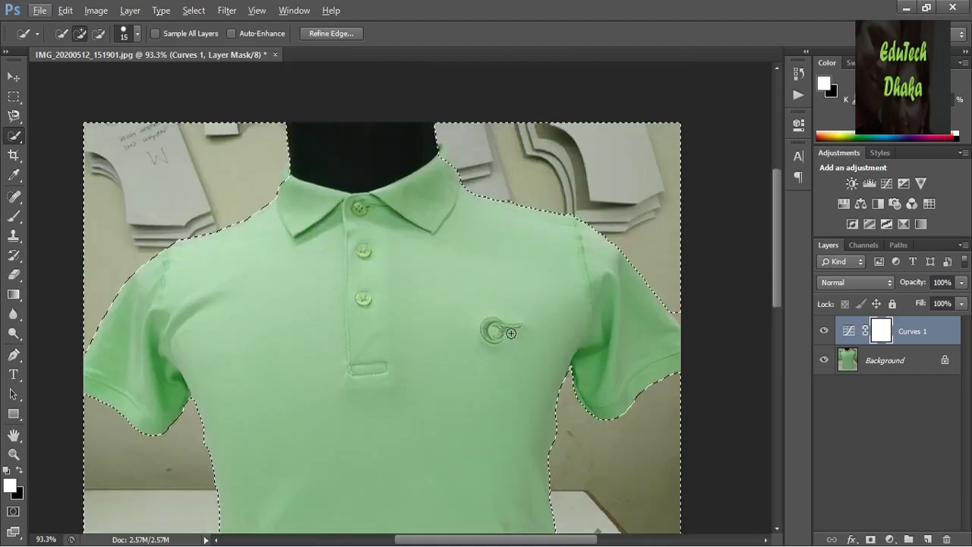
scroll(511, 332, "down", 3)
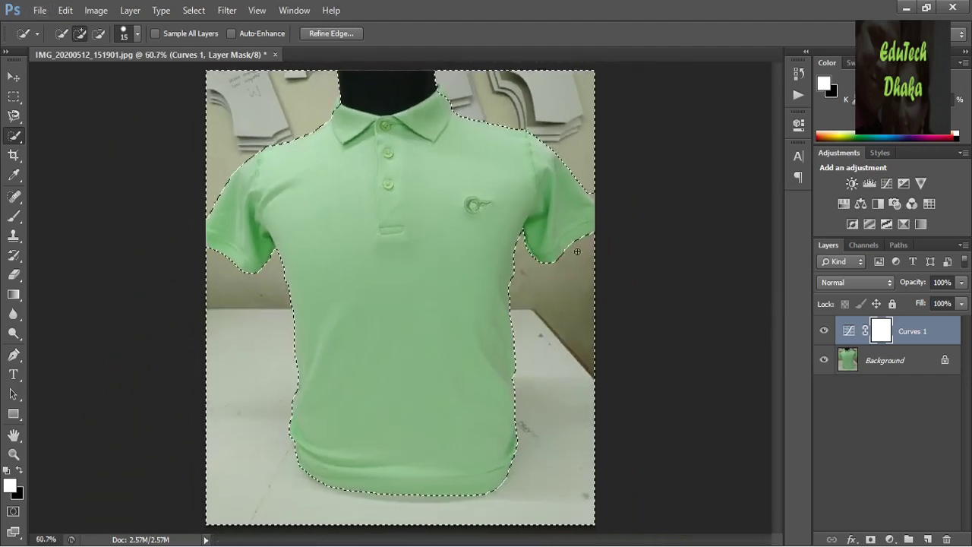
key("bracketright")
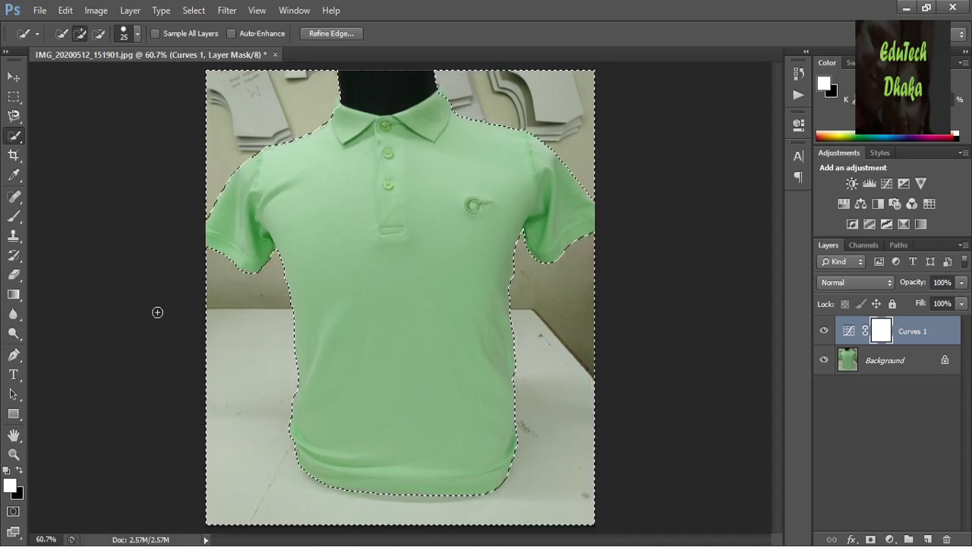
key("ctrl+BackSpace")
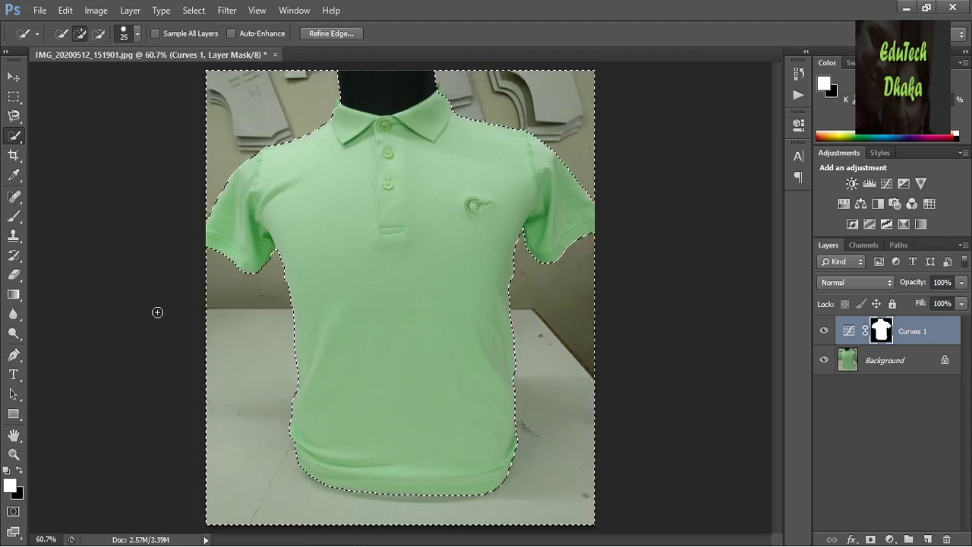
- Delete the Curves 1 adjustment layer with the trash icon and confirm with Yes
left_click(878, 371)
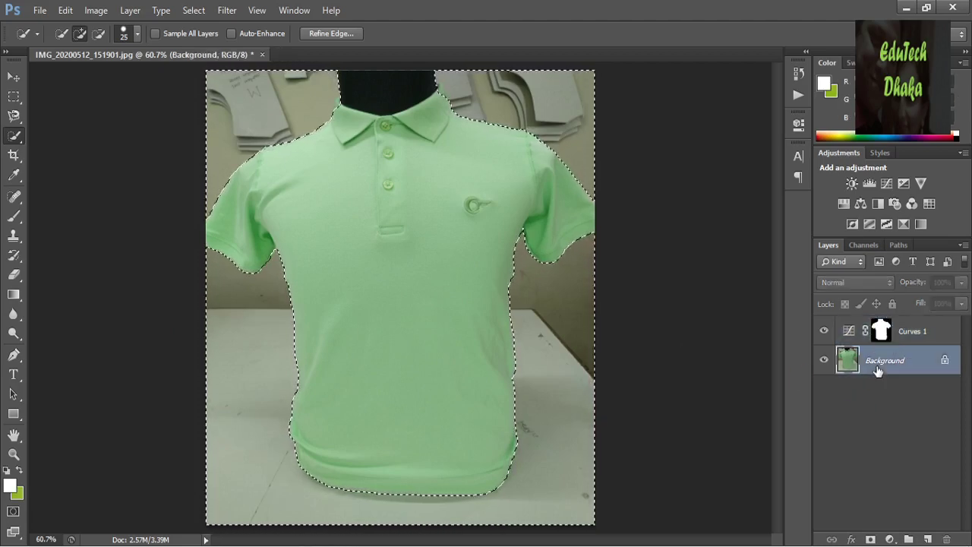
double_click(917, 334)
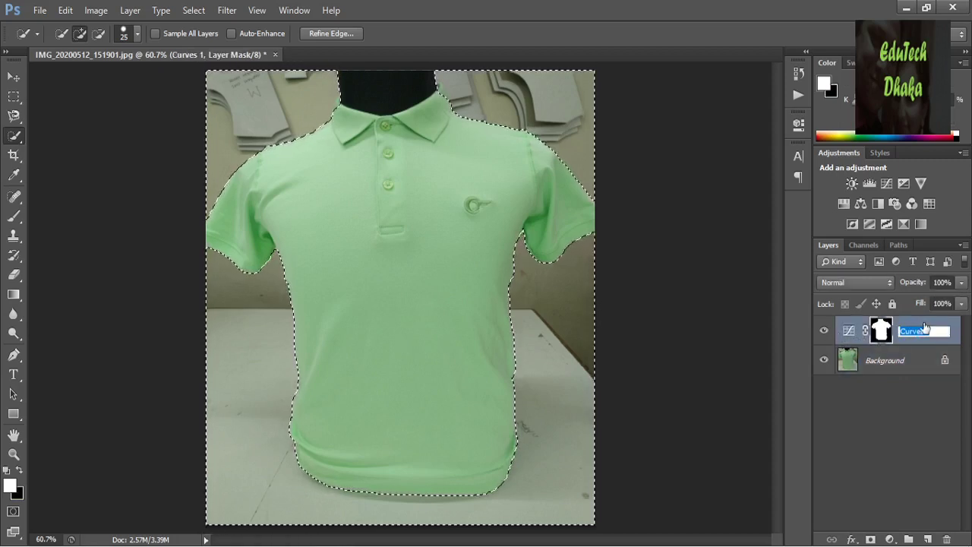
key("Return")
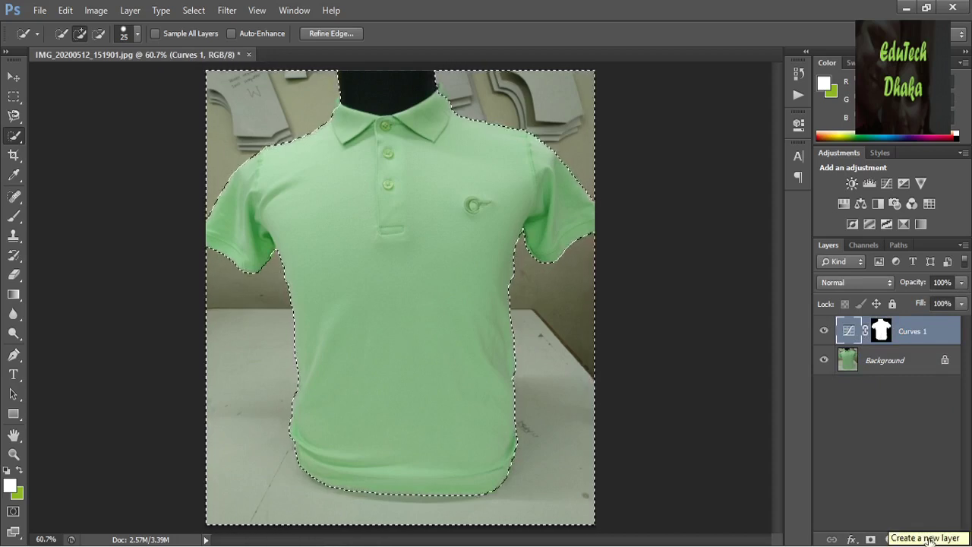
left_click(948, 539)
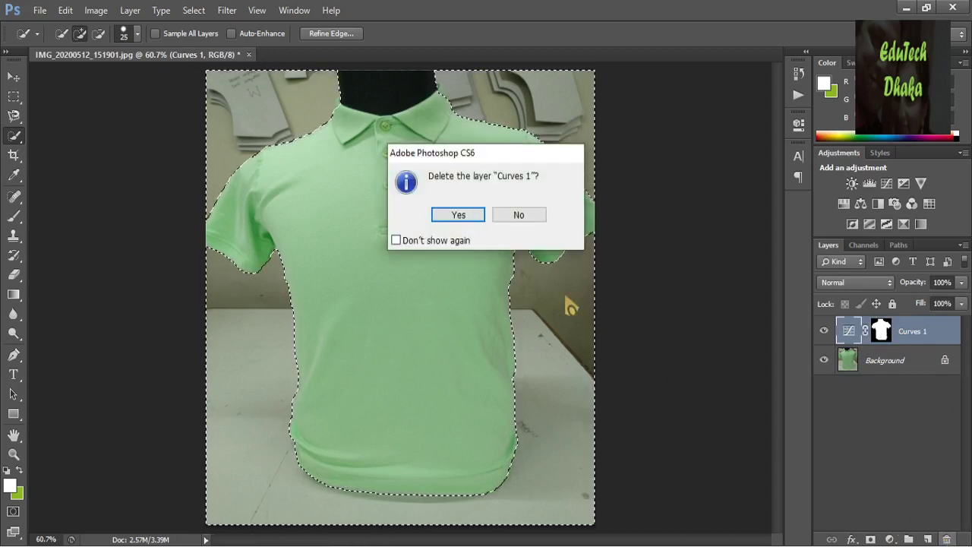
left_click(456, 215)
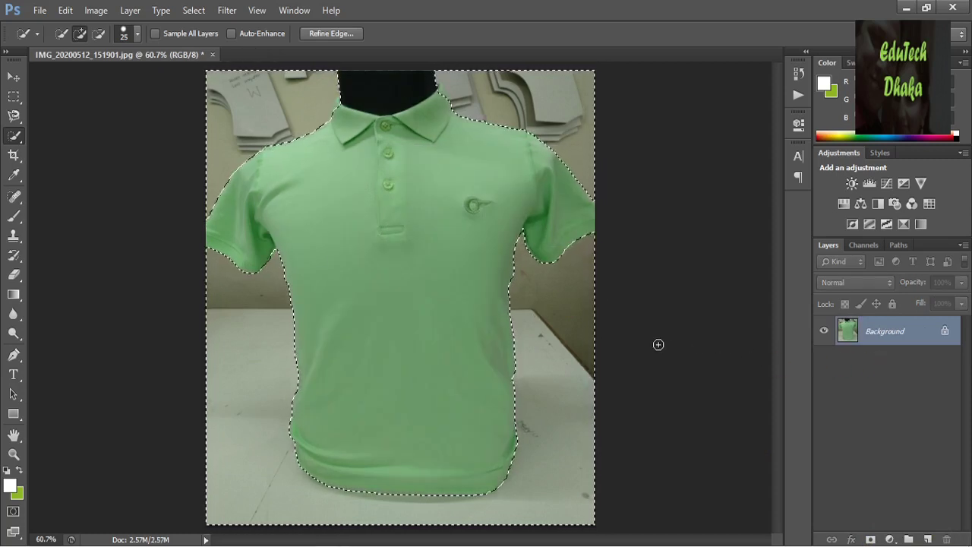
- Content-Aware fill the selection at 100% opacity, replacing the wall and table with green texture
key("shift+F5")
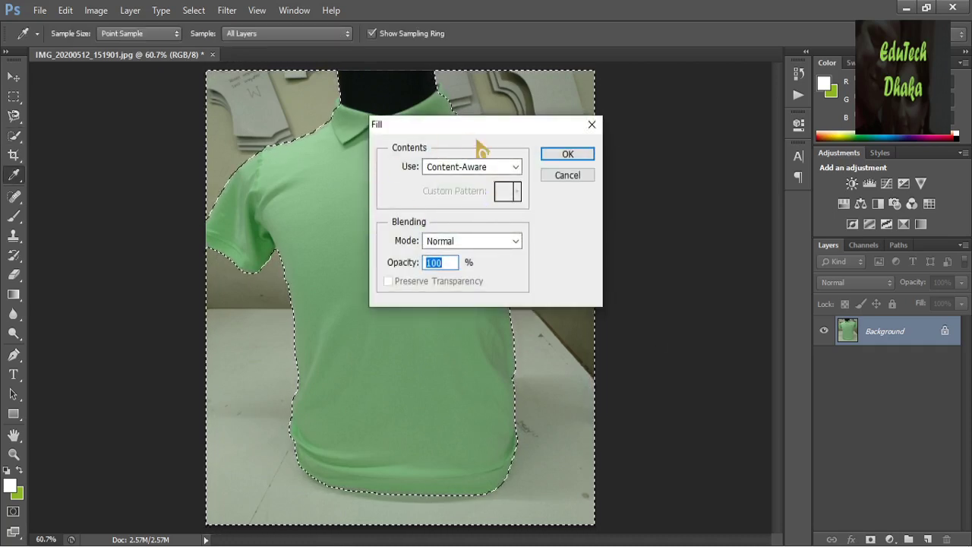
left_click(569, 156)
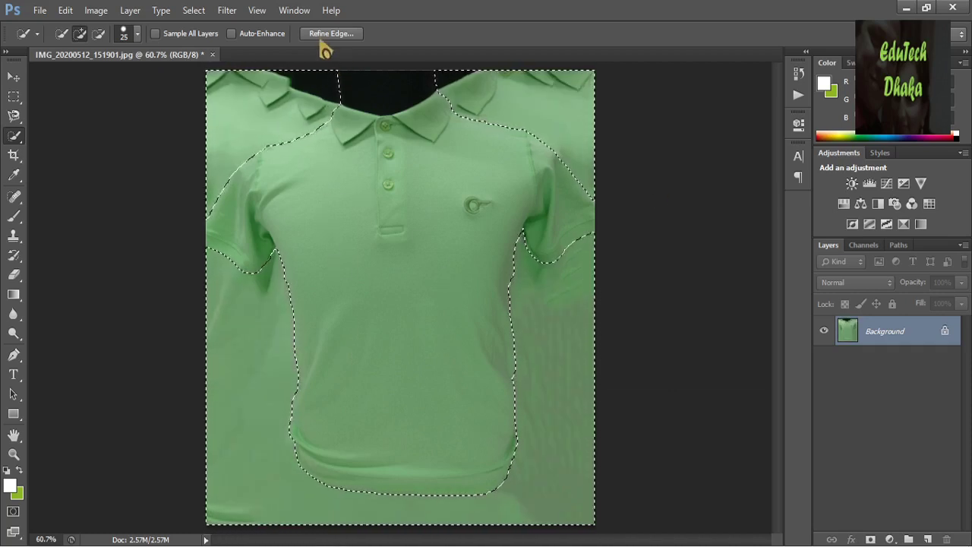
- Open Refine Edge on the shirt selection and sweep Smooth from 0 to 100, ending at 100
left_click(347, 36)
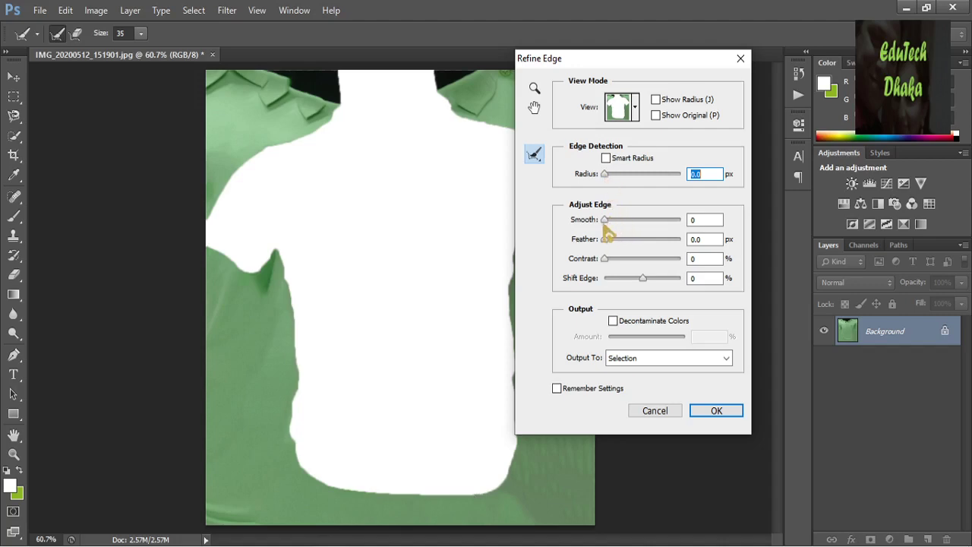
left_click_drag(608, 222, 693, 230)
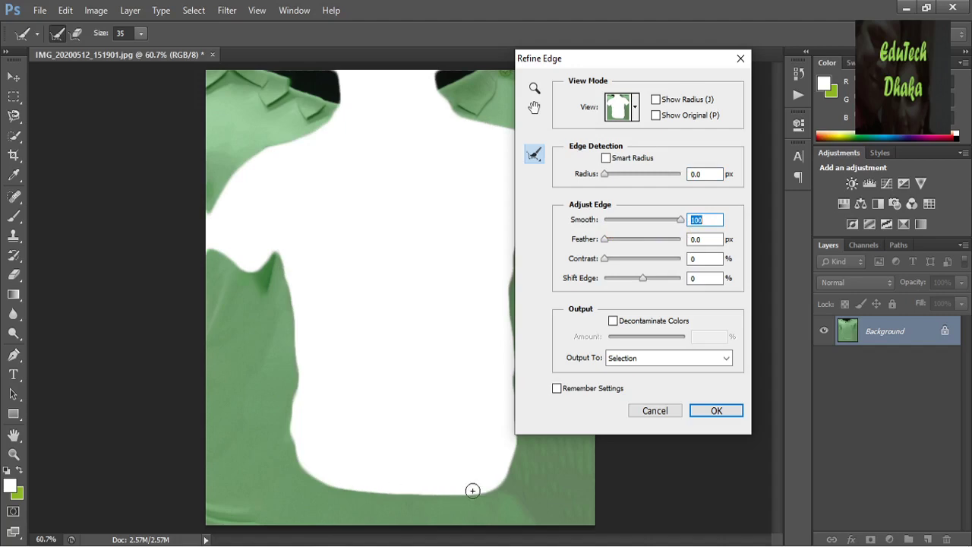
left_click_drag(680, 220, 597, 223)
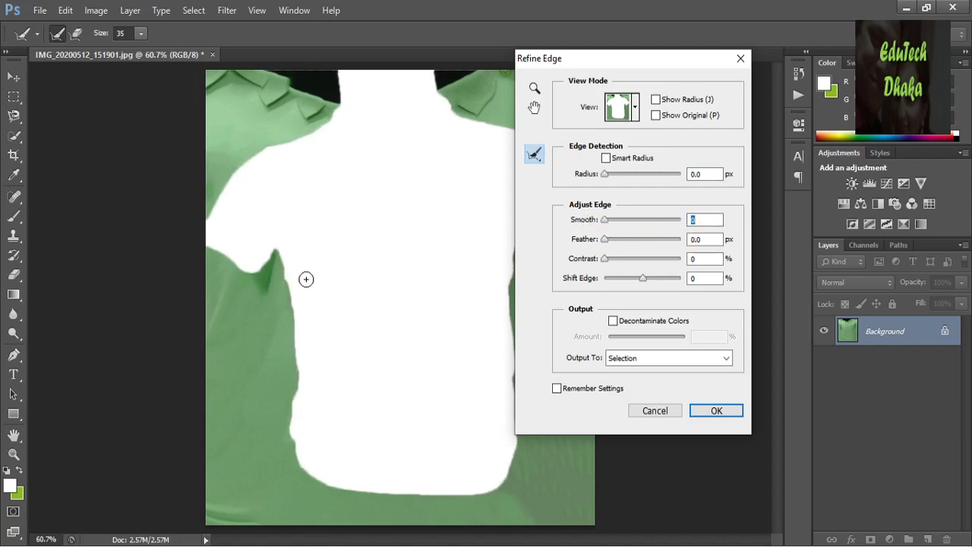
left_click_drag(608, 225, 694, 226)
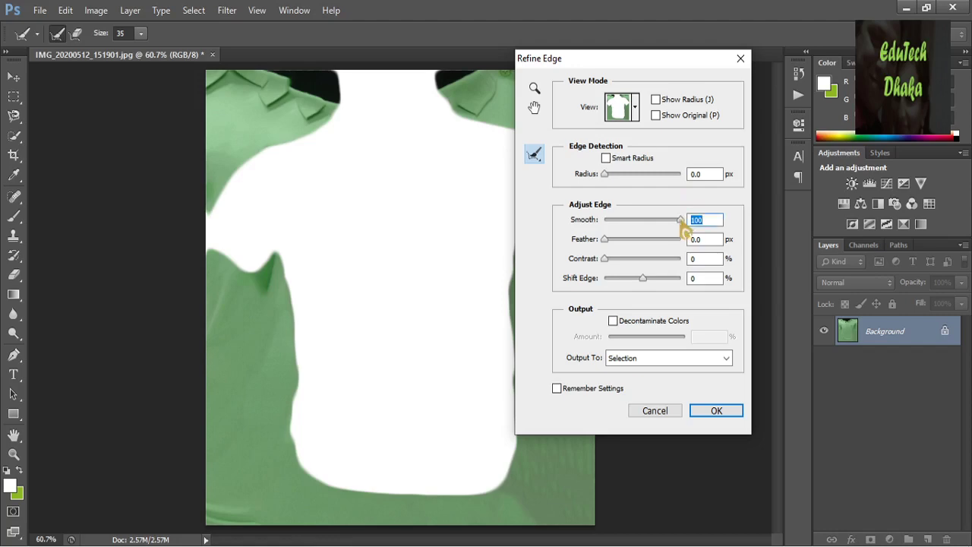
- Set Refine Edge Smooth to 20 and Feather to 1 px
left_click_drag(682, 221, 623, 226)
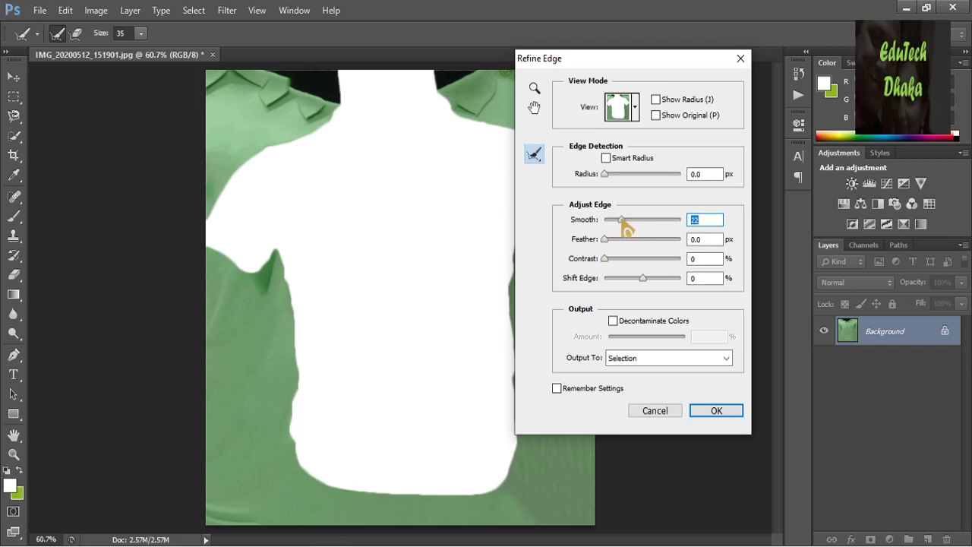
left_click_drag(626, 228, 624, 229)
type("20")
type("1")
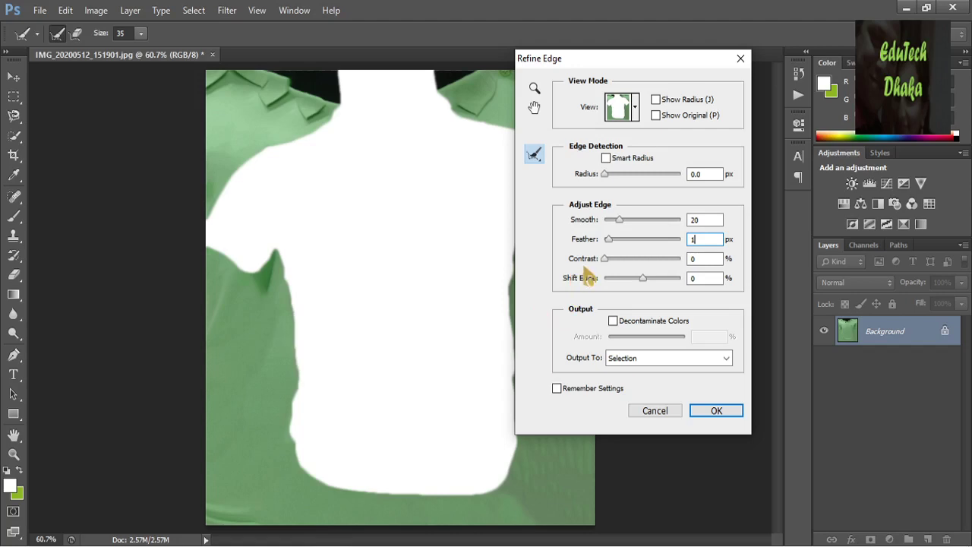
key("Tab")
- Try Contrast values between 36% and 53%, keep Smooth at 20, and settle Contrast near 27%
left_click_drag(608, 259, 633, 259)
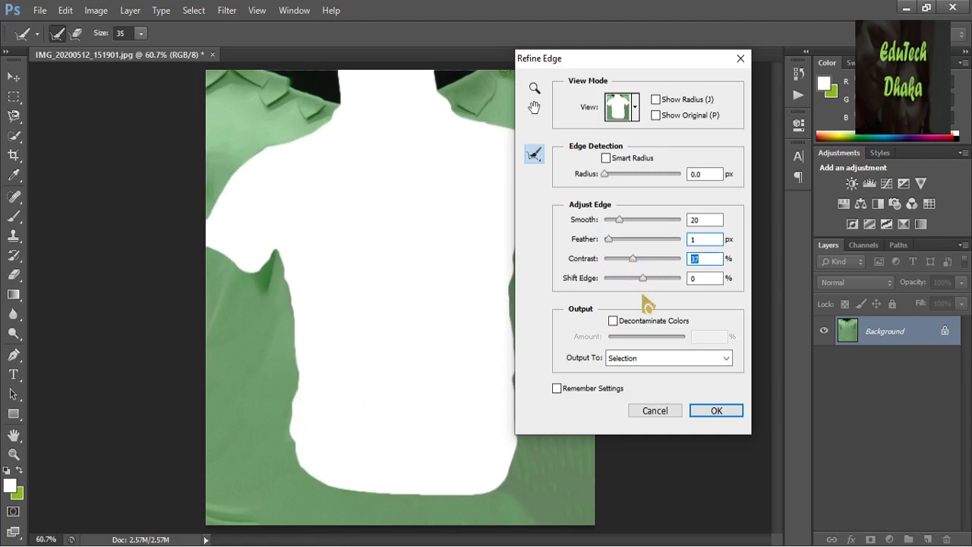
left_click_drag(633, 259, 642, 261)
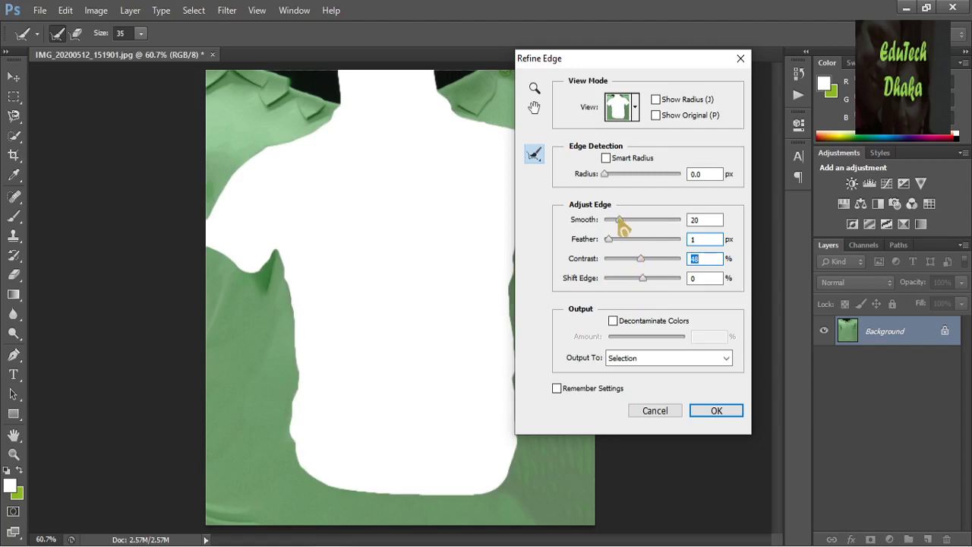
left_click_drag(620, 222, 677, 225)
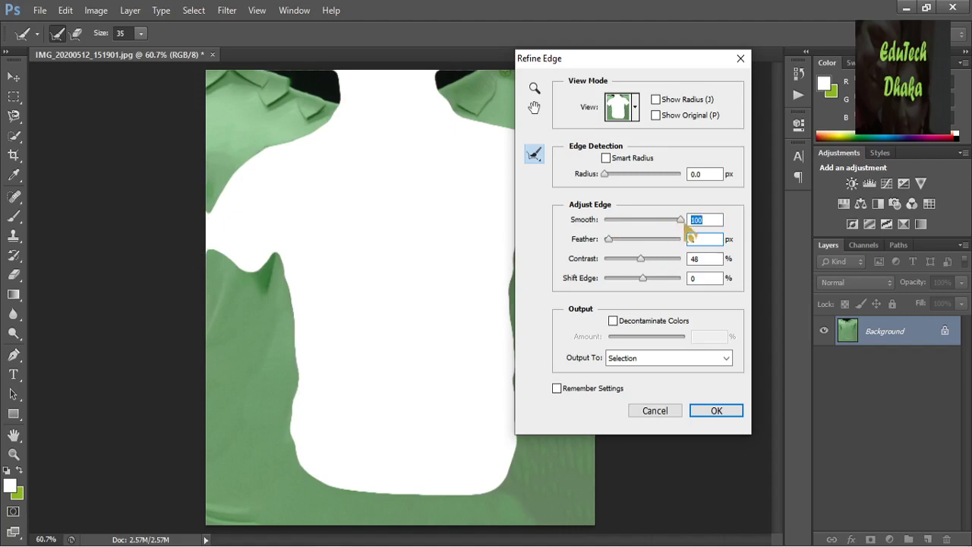
left_click_drag(681, 220, 621, 221)
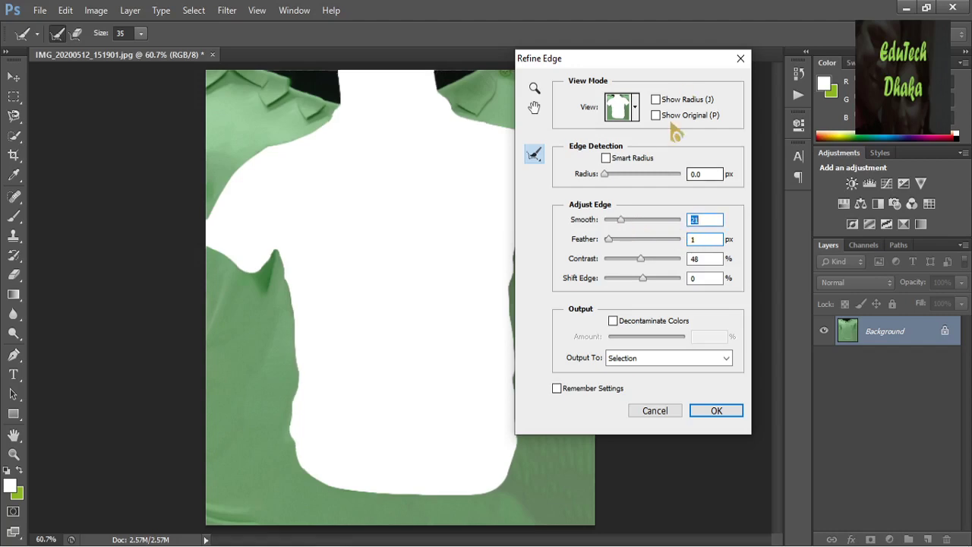
type("2")
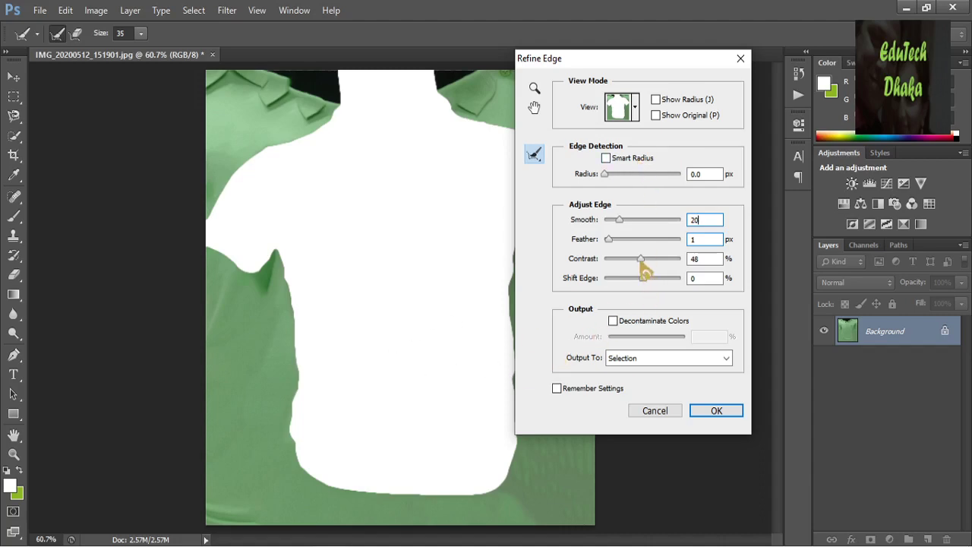
left_click_drag(641, 259, 655, 259)
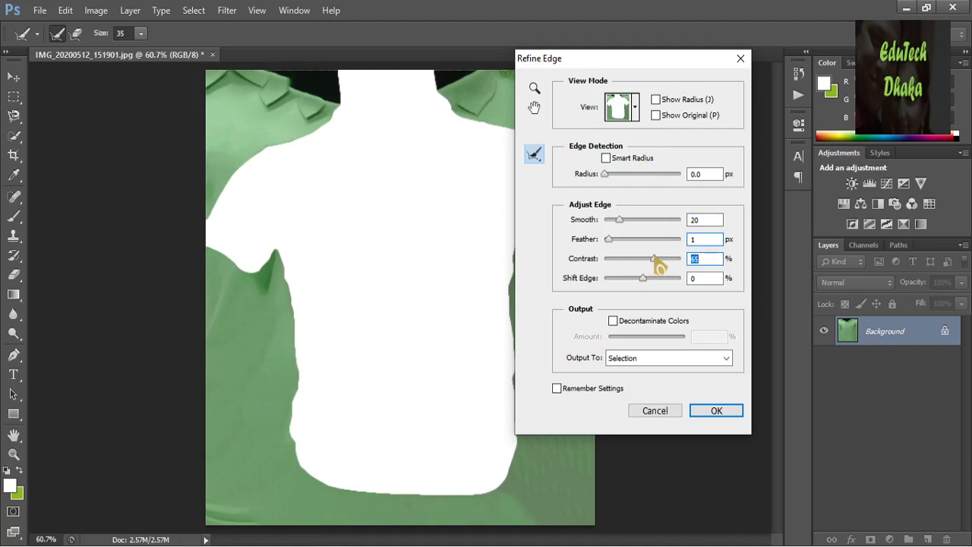
left_click_drag(655, 262, 626, 264)
left_click_drag(628, 265, 630, 266)
- Set Contrast to 30%, move Smooth to 12 and back to 20, and apply the refined edge
type("30")
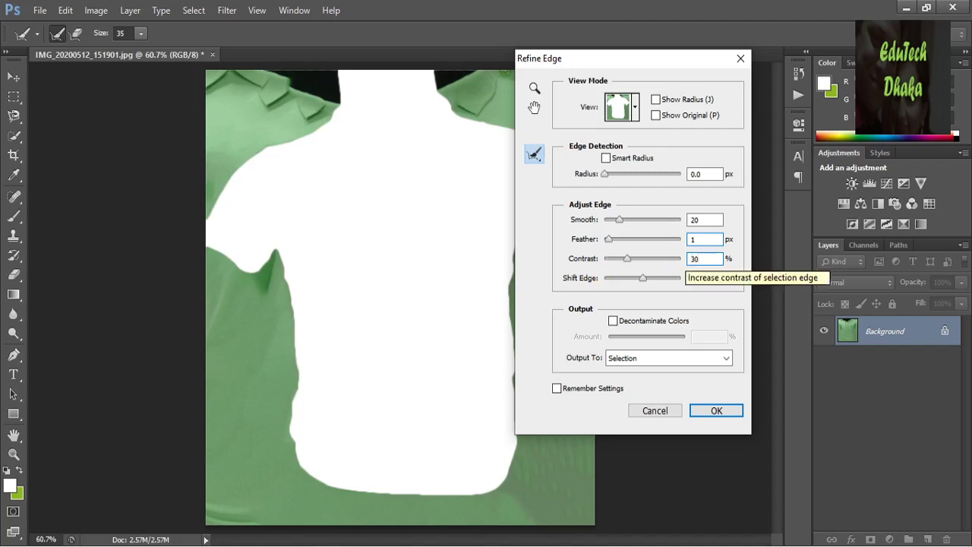
left_click(701, 260)
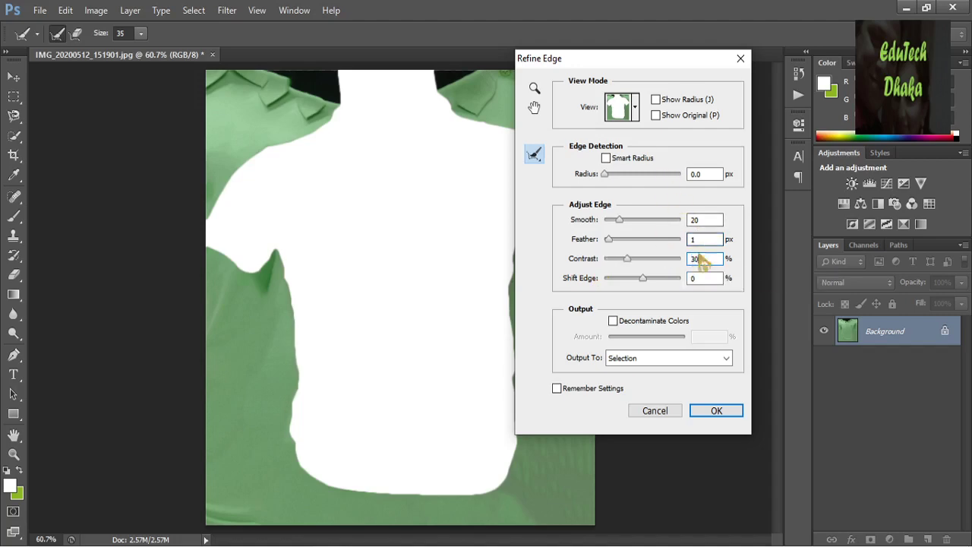
left_click(701, 259)
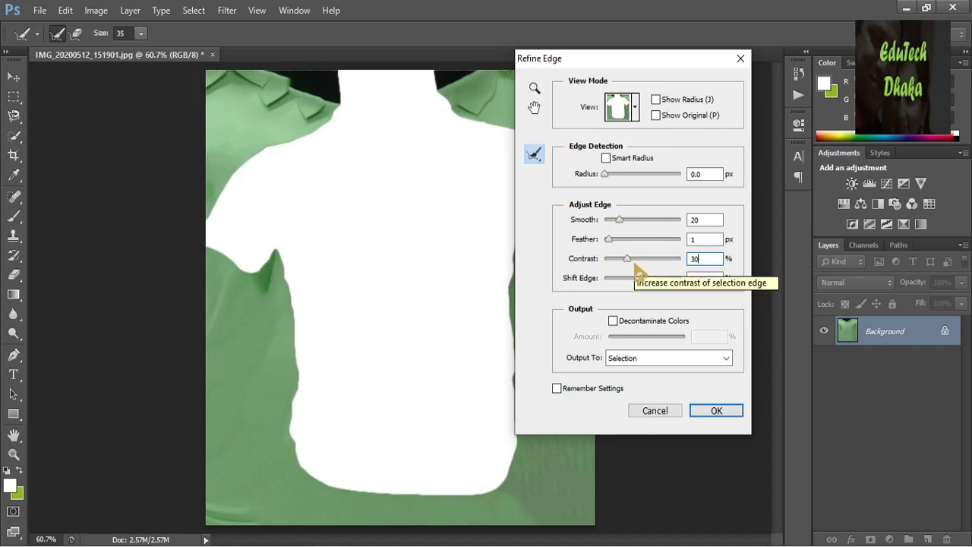
left_click_drag(619, 221, 615, 222)
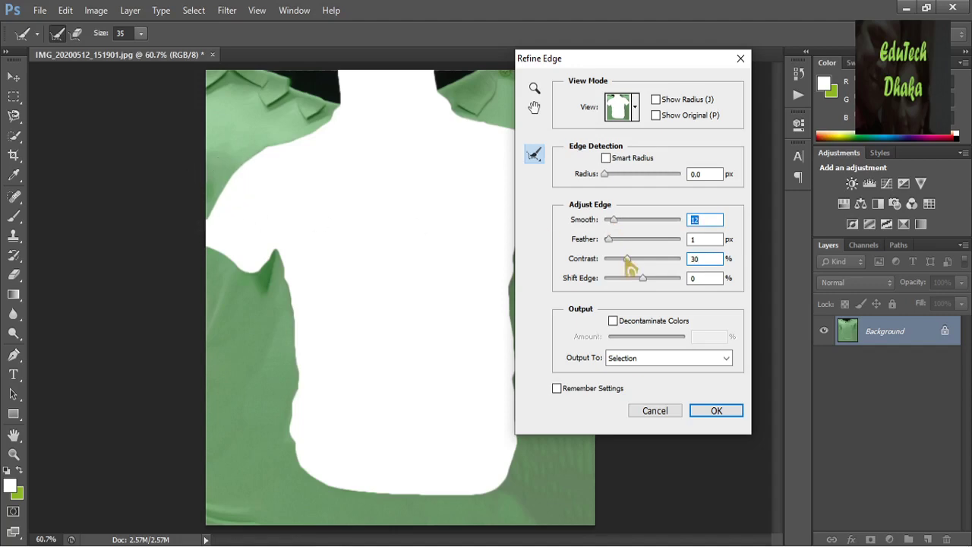
left_click_drag(612, 224, 619, 224)
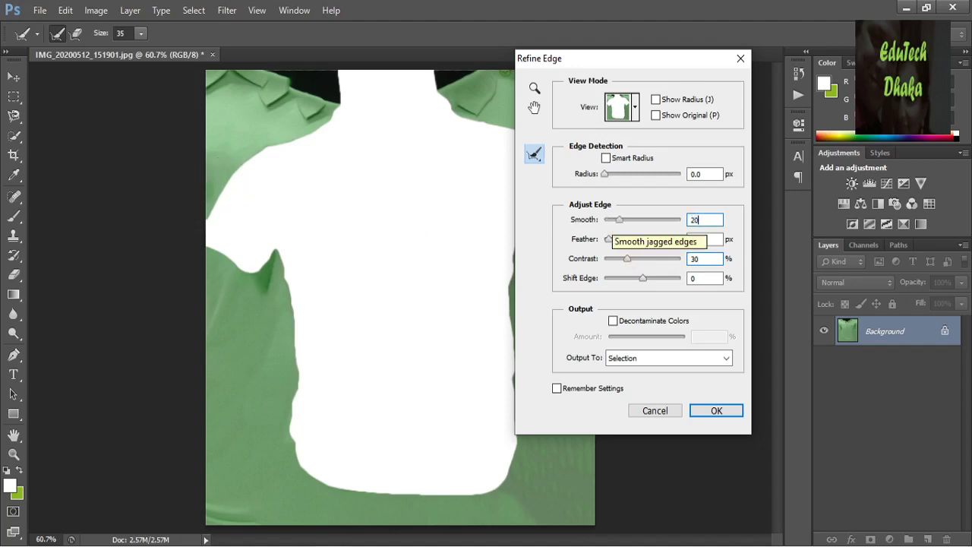
left_click(720, 416)
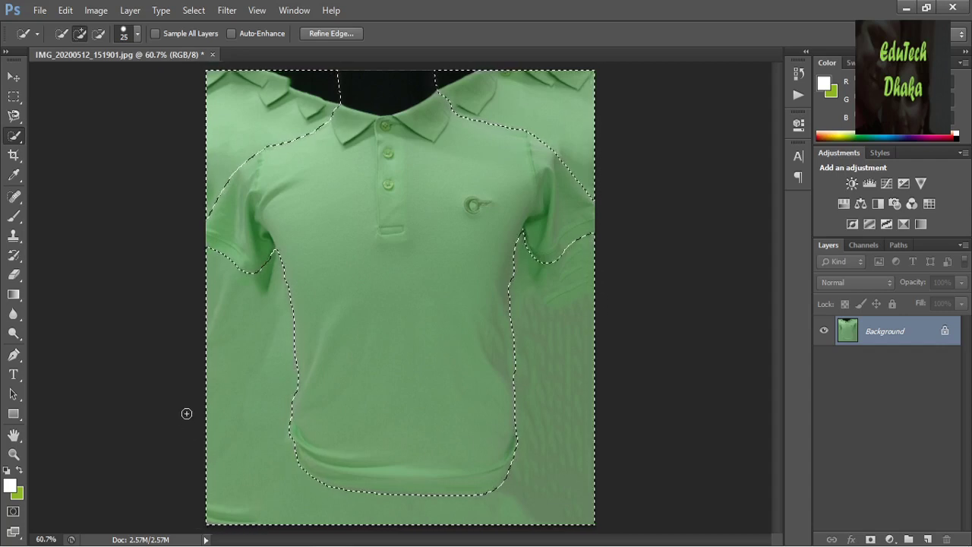
- Add a Solid Color fill layer from the Layers panel's fill/adjustment layer menu
left_click(892, 539)
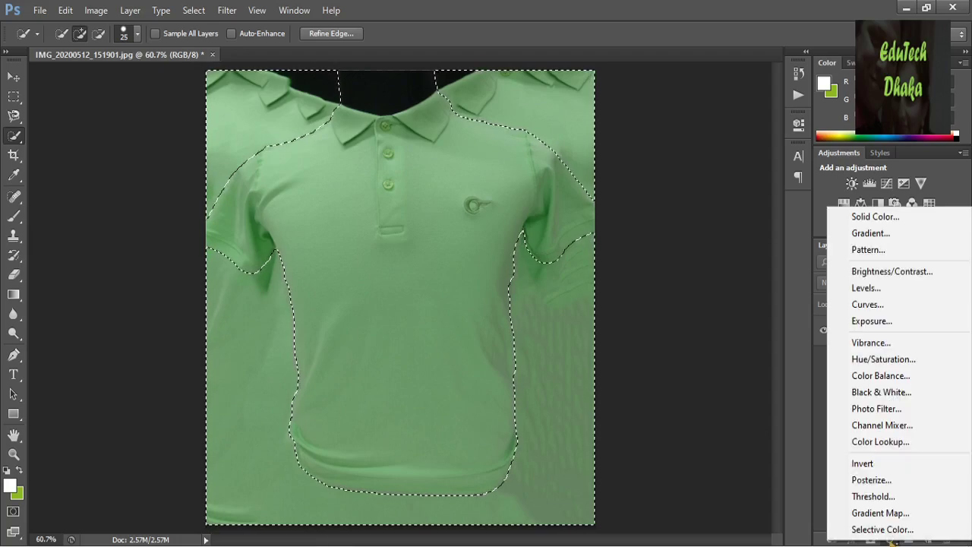
left_click(874, 215)
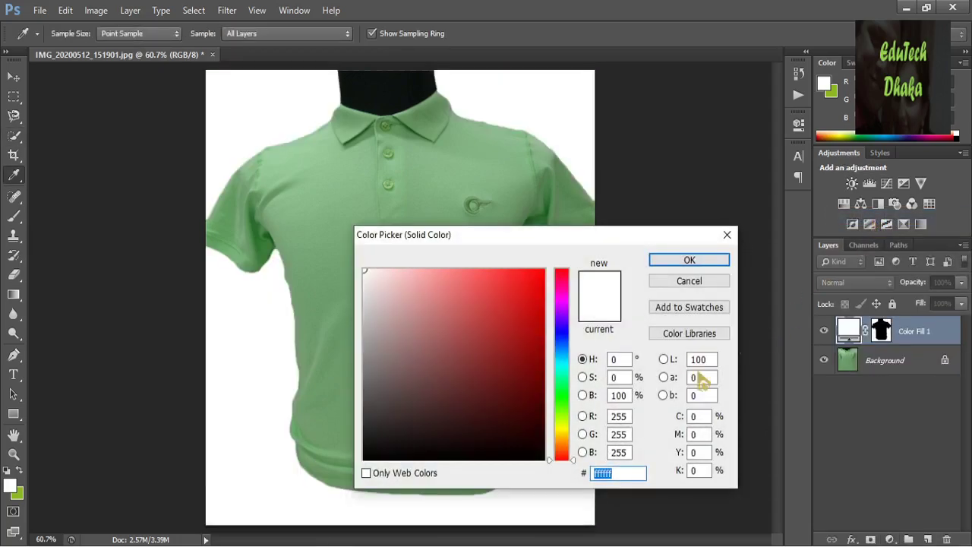
- Preview red, dusty pink, near-white, medium blue and pale lavender as the fill colour
left_click_drag(500, 382, 488, 322)
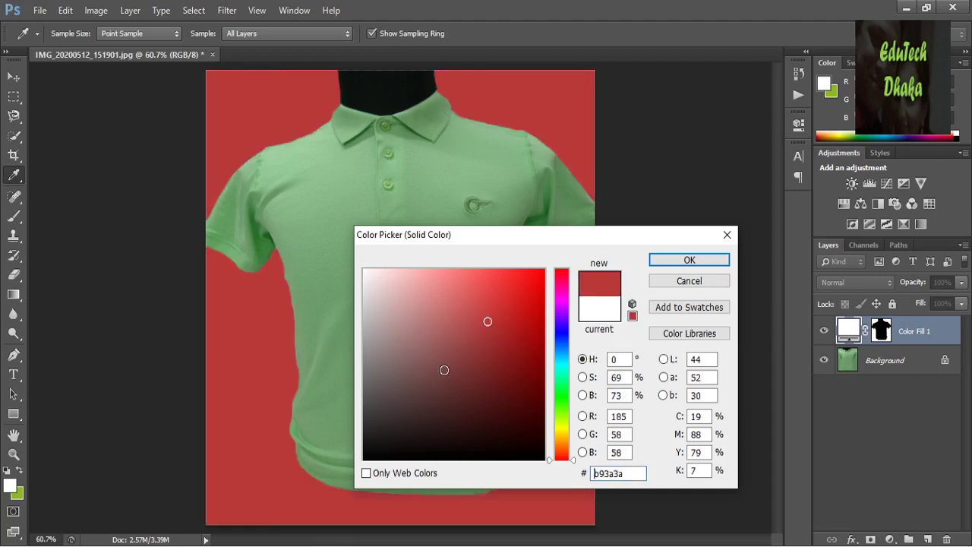
left_click_drag(445, 370, 428, 404)
left_click(409, 319)
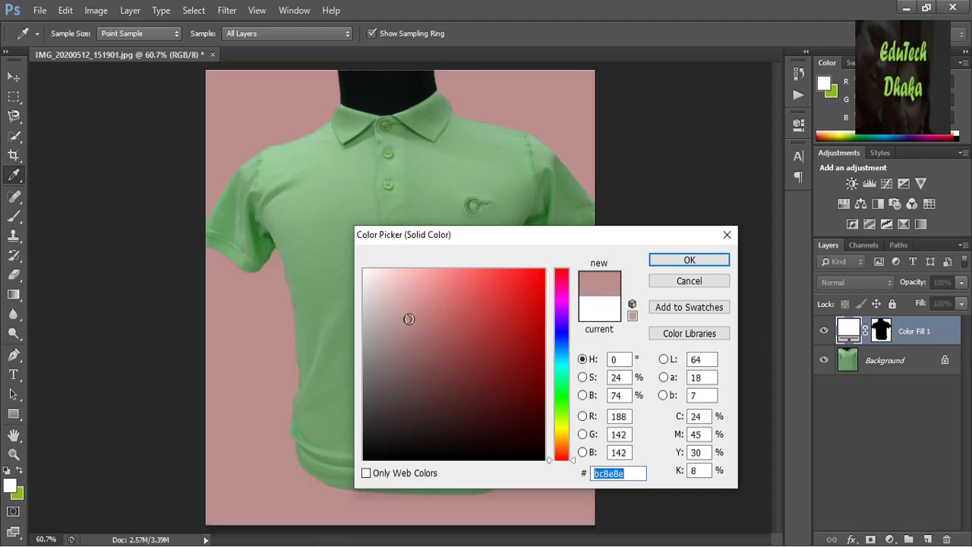
left_click(365, 270)
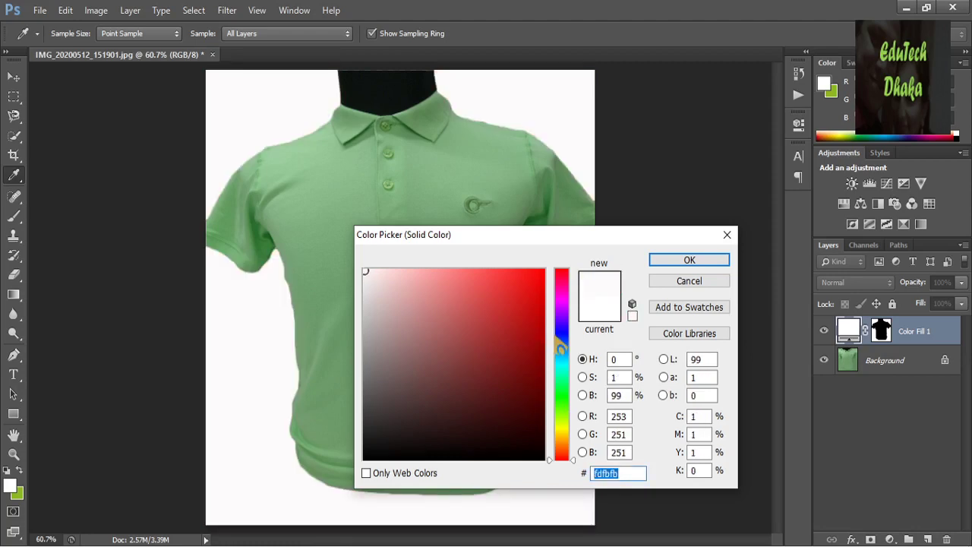
left_click(562, 335)
left_click(451, 278)
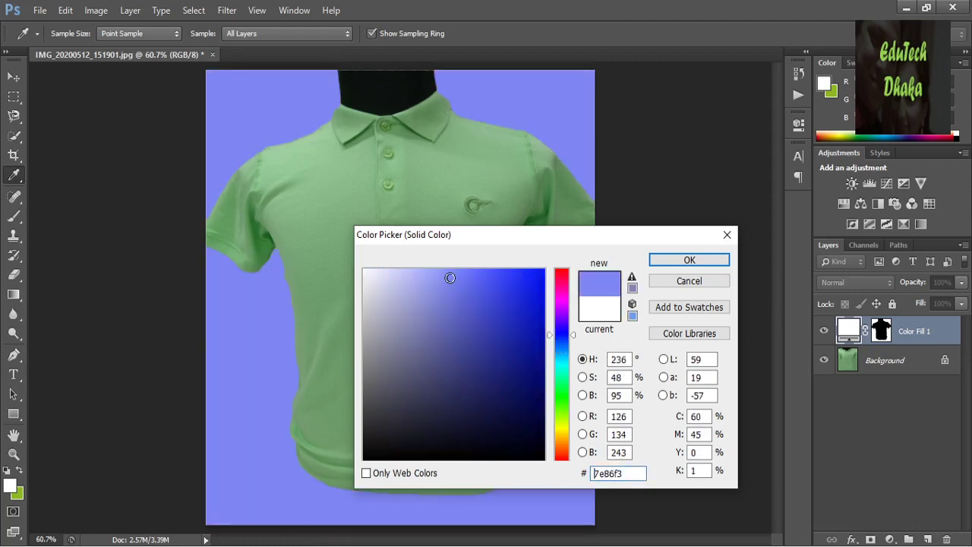
left_click(391, 290)
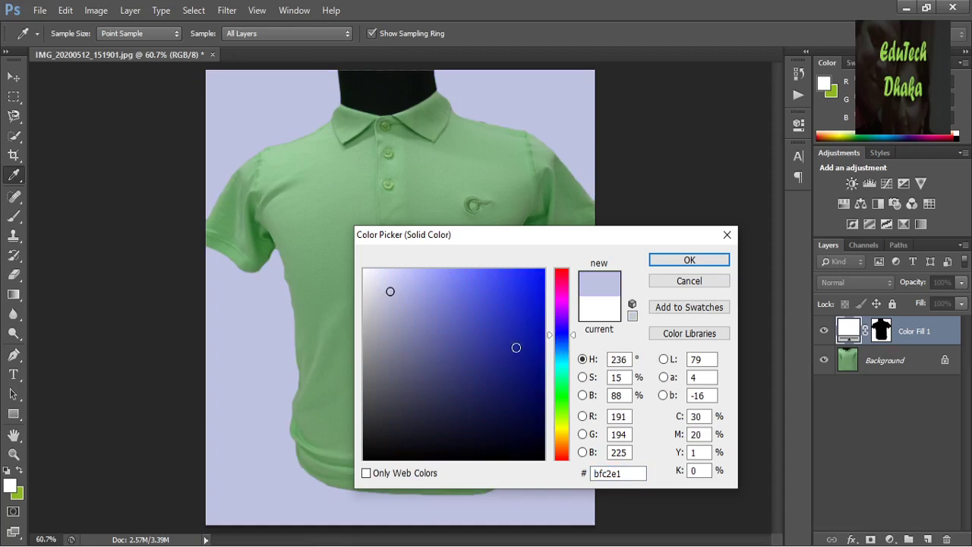
- Try several blue and navy shades, then settle on near-white #fdfdfe and confirm
left_click(491, 343)
left_click(462, 360)
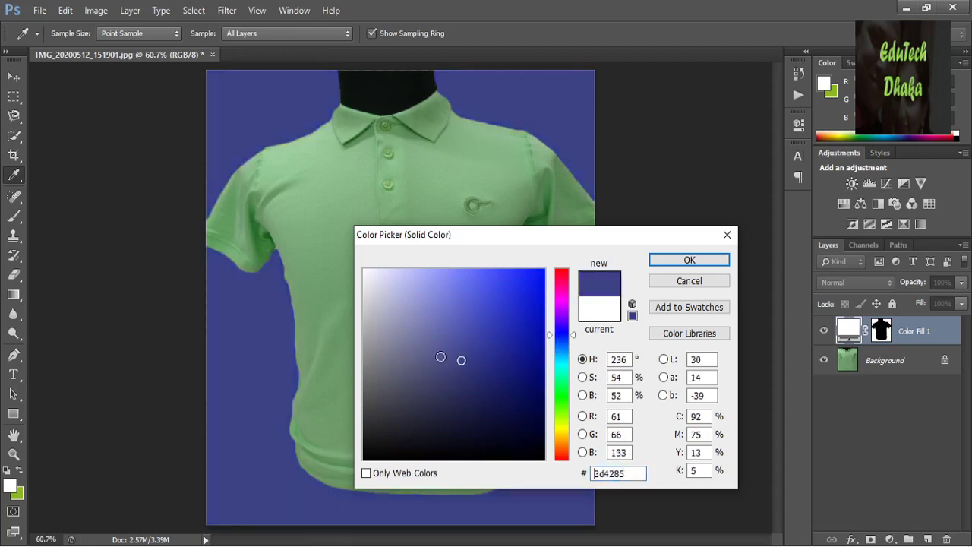
left_click(428, 331)
left_click(418, 358)
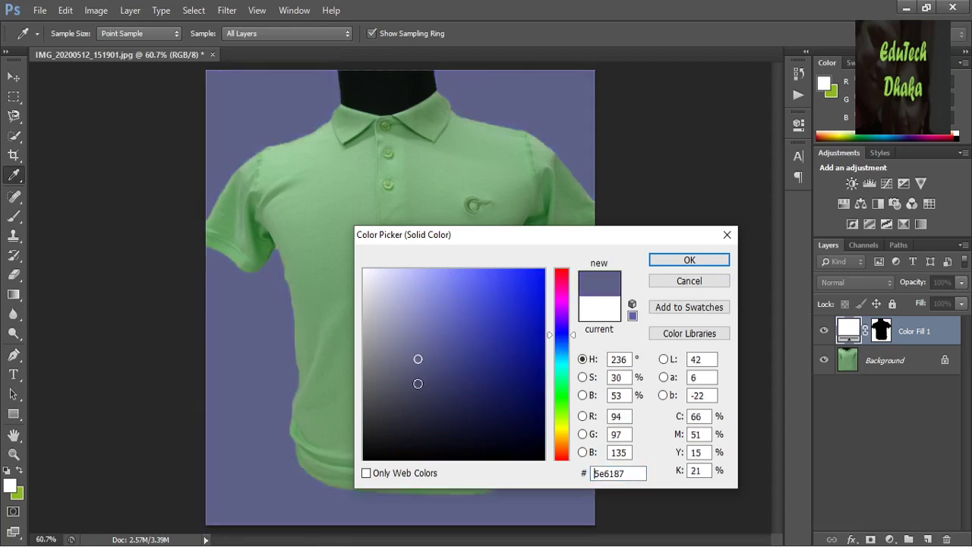
left_click(418, 383)
left_click(479, 339)
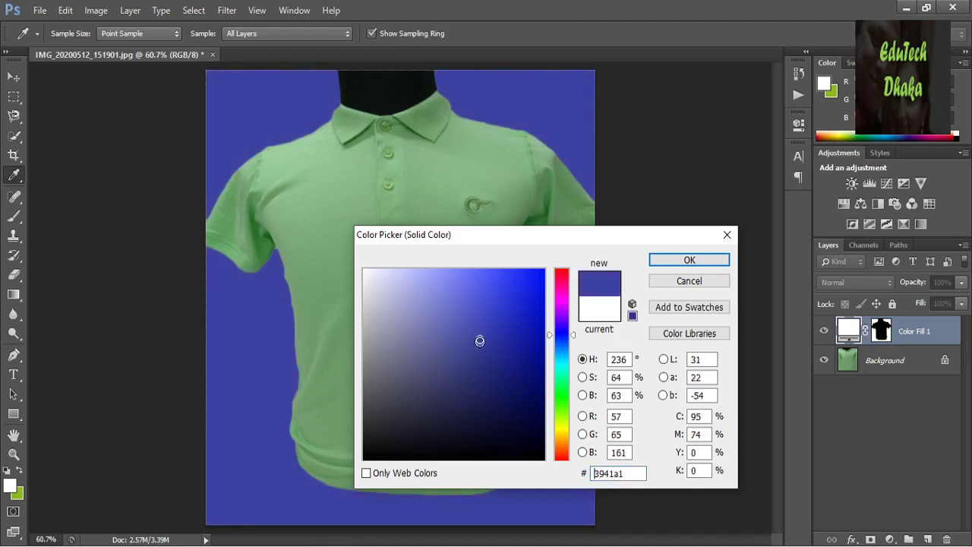
left_click(481, 375)
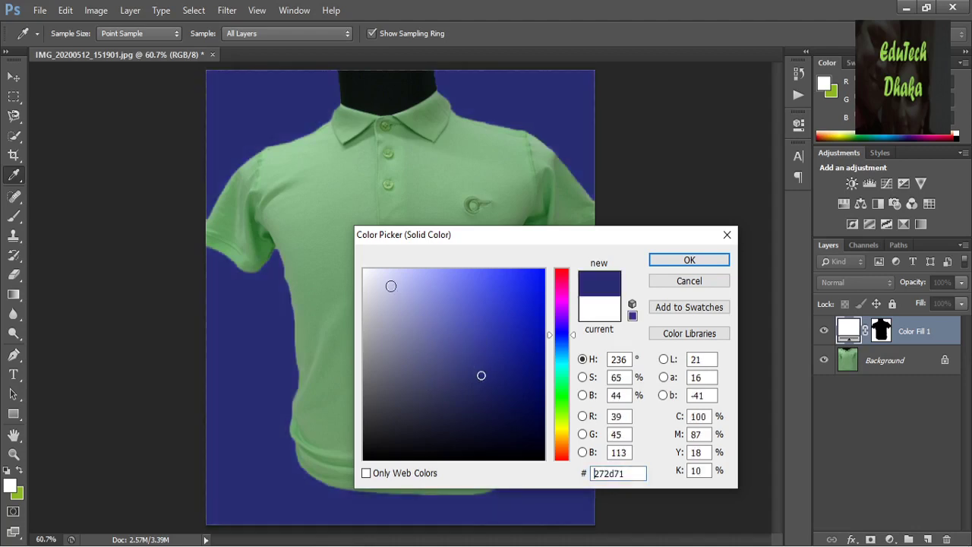
left_click(364, 270)
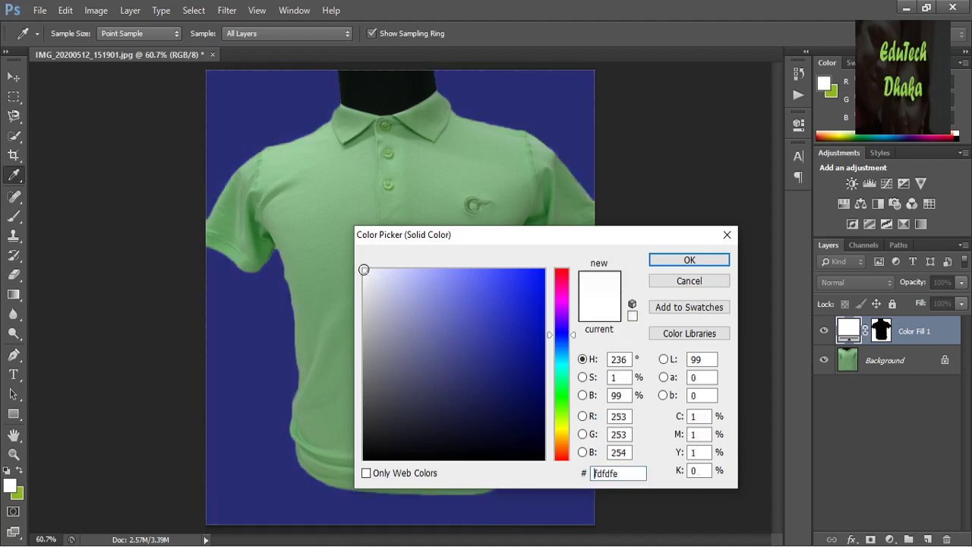
left_click(687, 259)
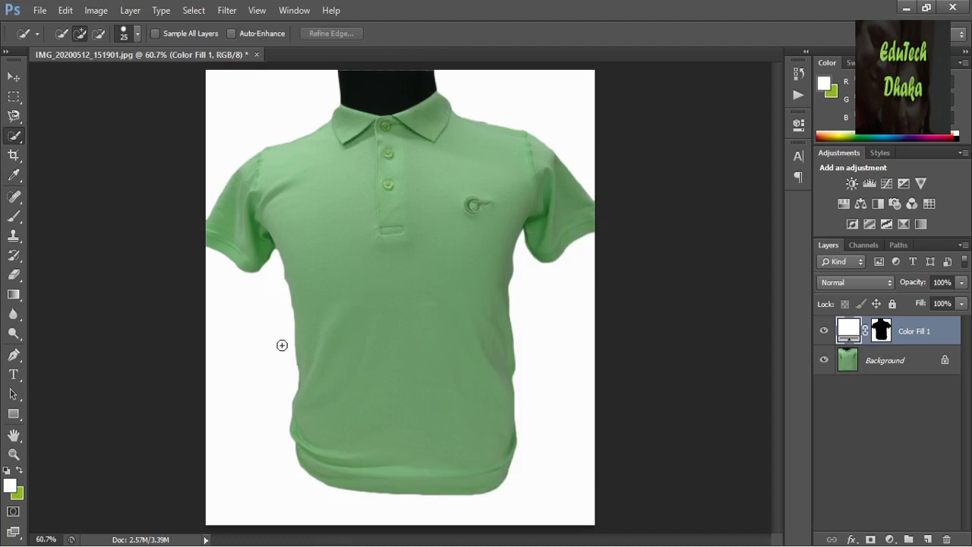
- Select the standard Brush Tool
left_click(18, 226)
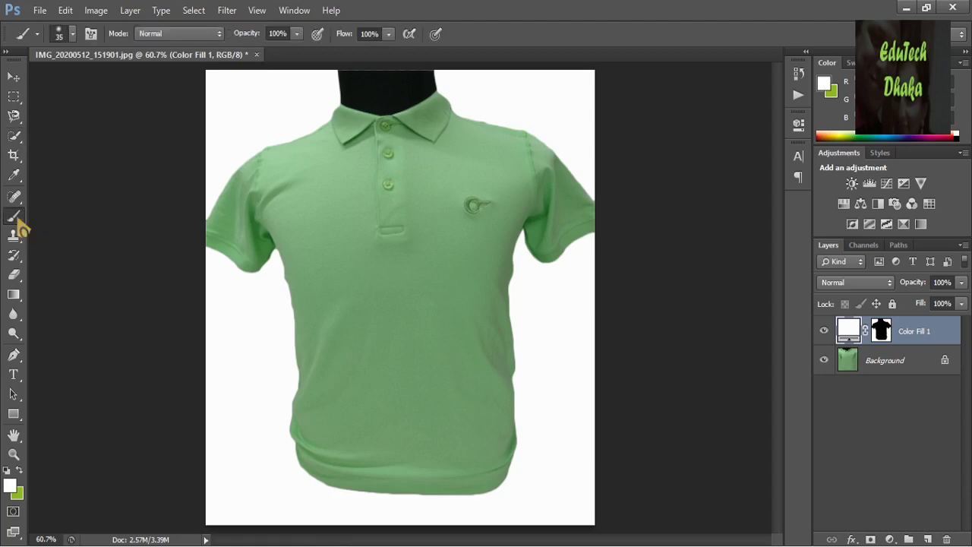
right_click(18, 226)
left_click(71, 220)
- Set the foreground colour to near-white #fdfdfe by sampling the white background
left_click(12, 490)
left_click(233, 310)
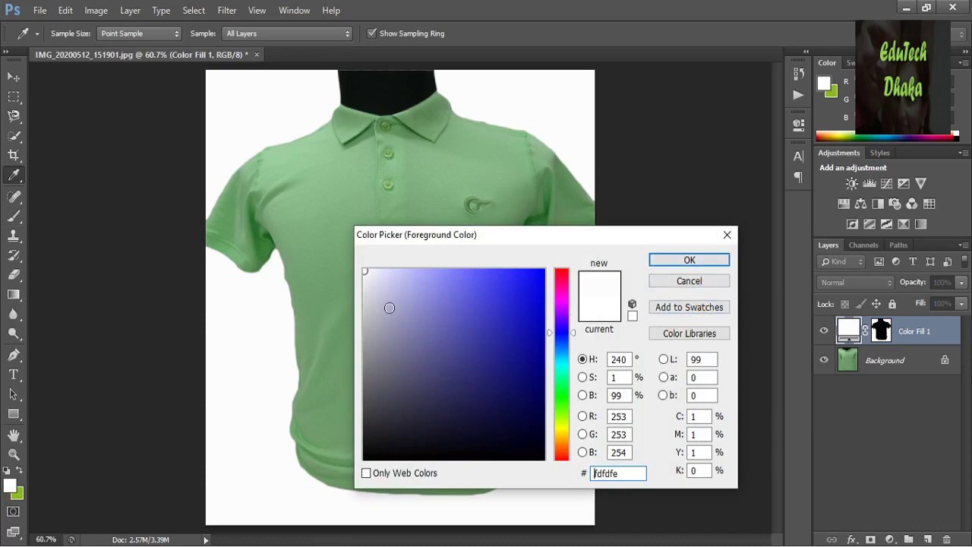
left_click(353, 190)
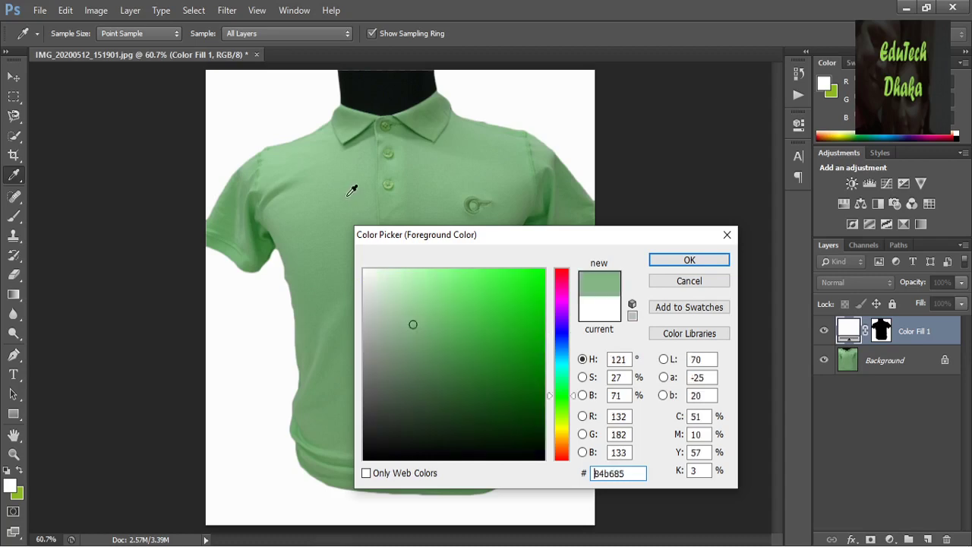
left_click(259, 314)
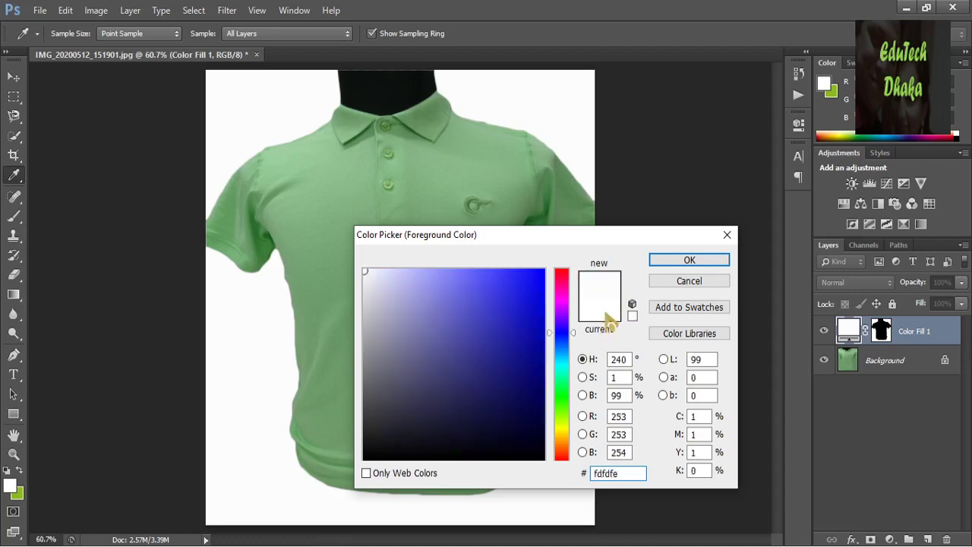
left_click(682, 263)
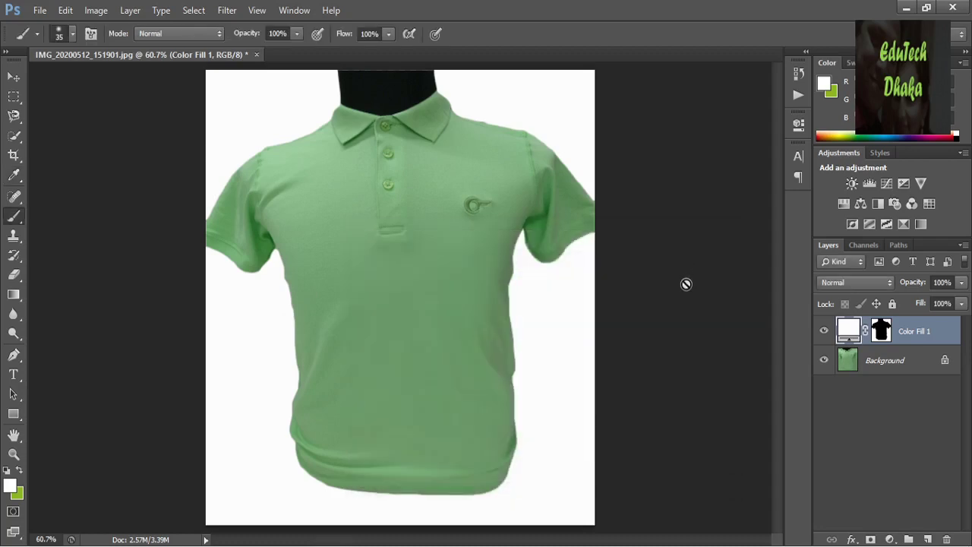
- Target the Background layer, enlarge the brush, inspect shirt edges zoomed in, and open Actions
left_click(885, 364)
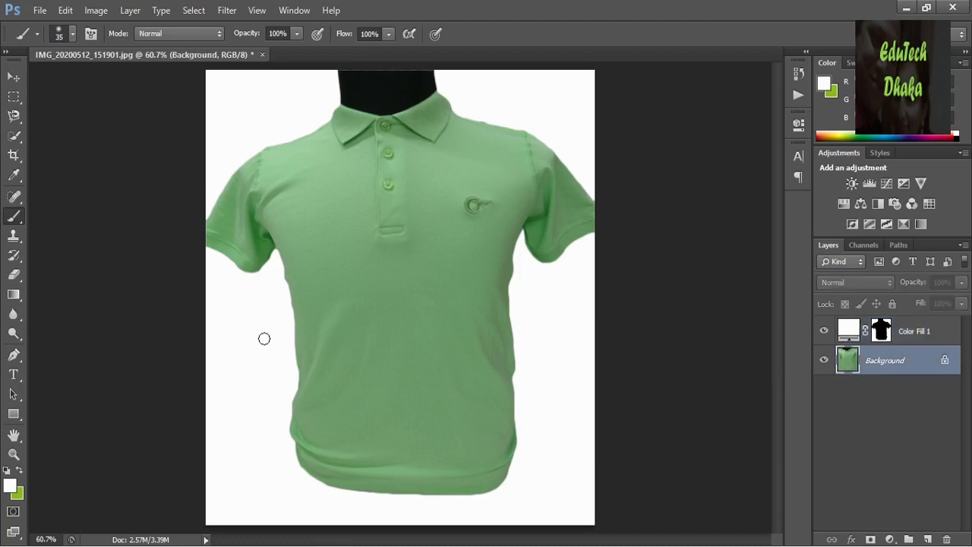
key("bracketright")
key("bracketright")
key("ctrl+plus")
key("ctrl+plus")
key("ctrl+plus")
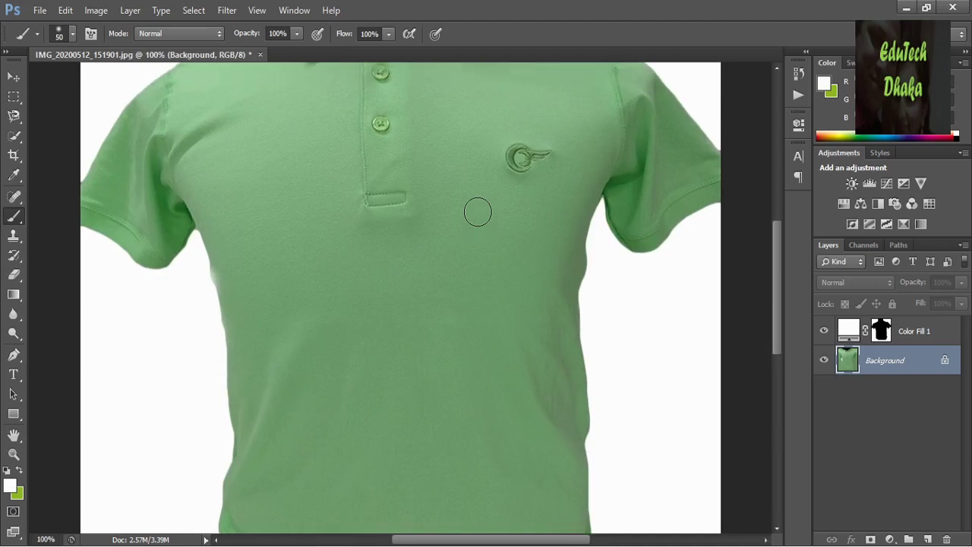
scroll(575, 210, "up", 4)
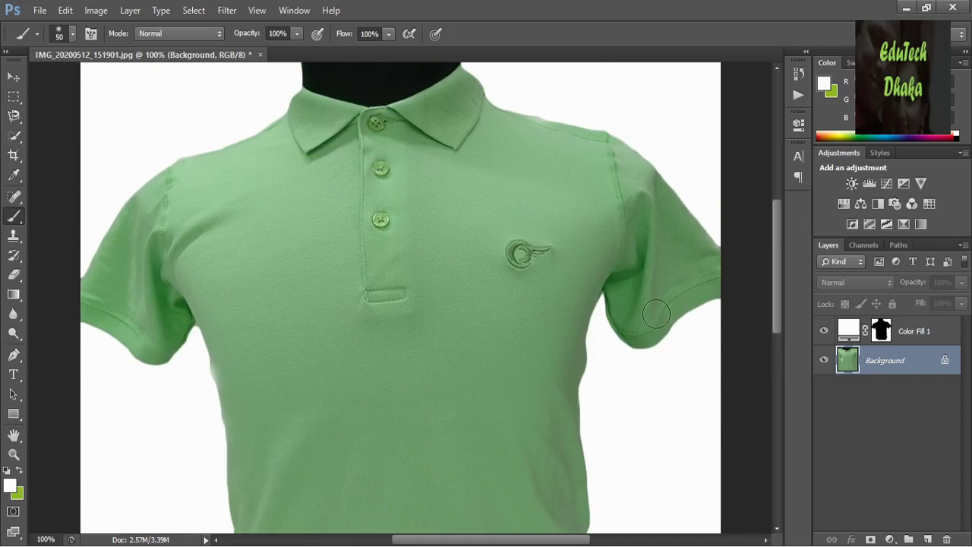
scroll(606, 285, "down", 2)
scroll(608, 284, "down", 6)
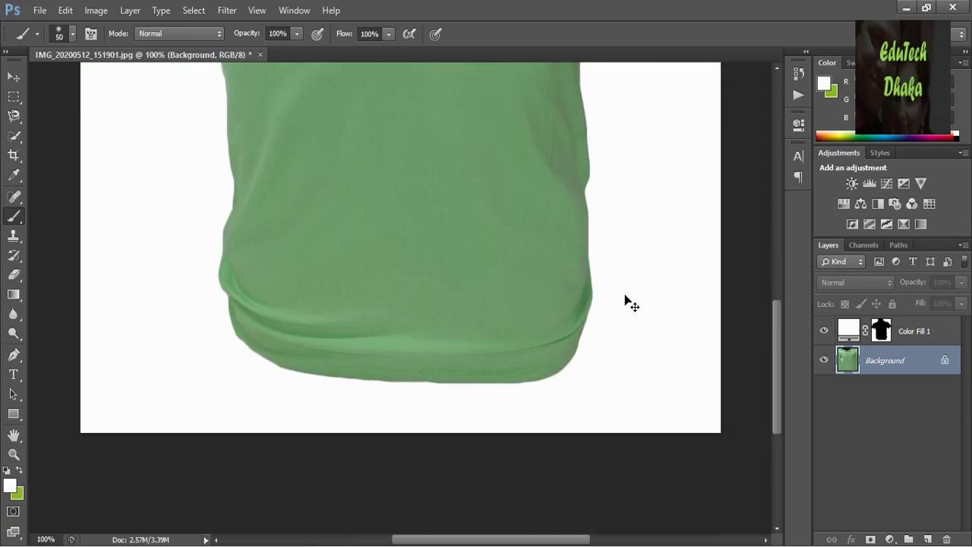
key("ctrl+0")
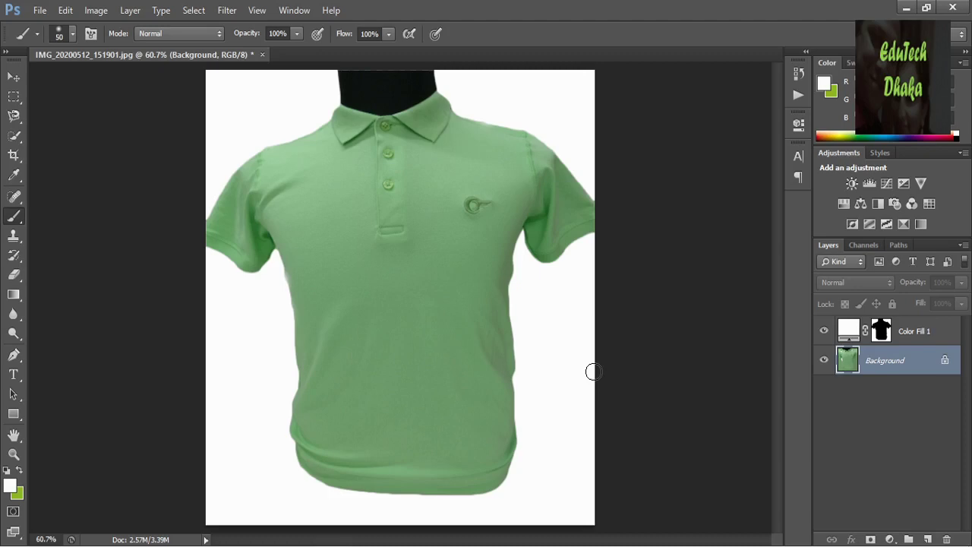
key("alt+F9")
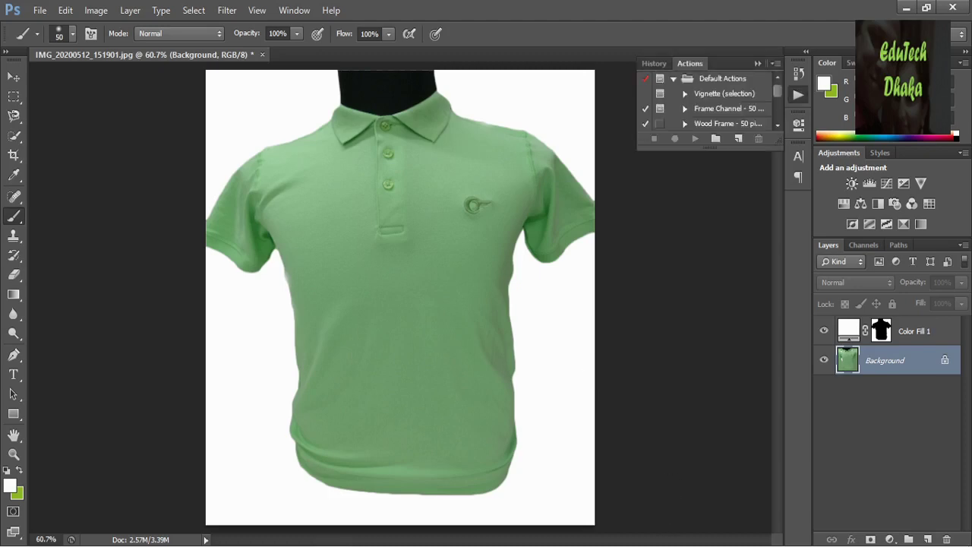